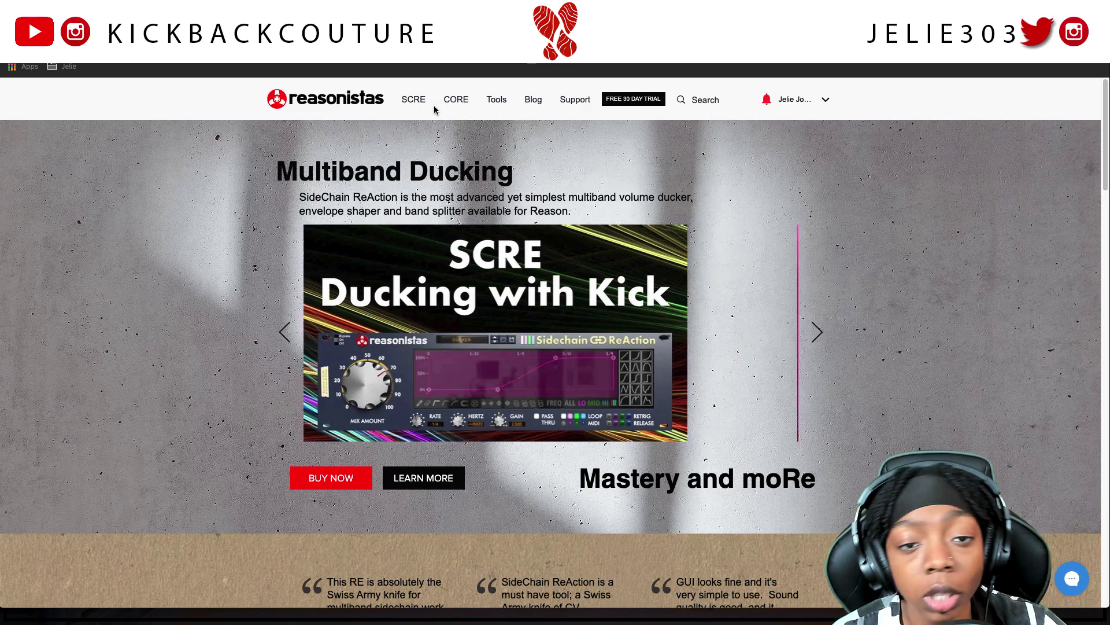
Step: Show the Reasonistas Tools menu with its Rack Extensions, Tools and Resources entries
left_click(496, 105)
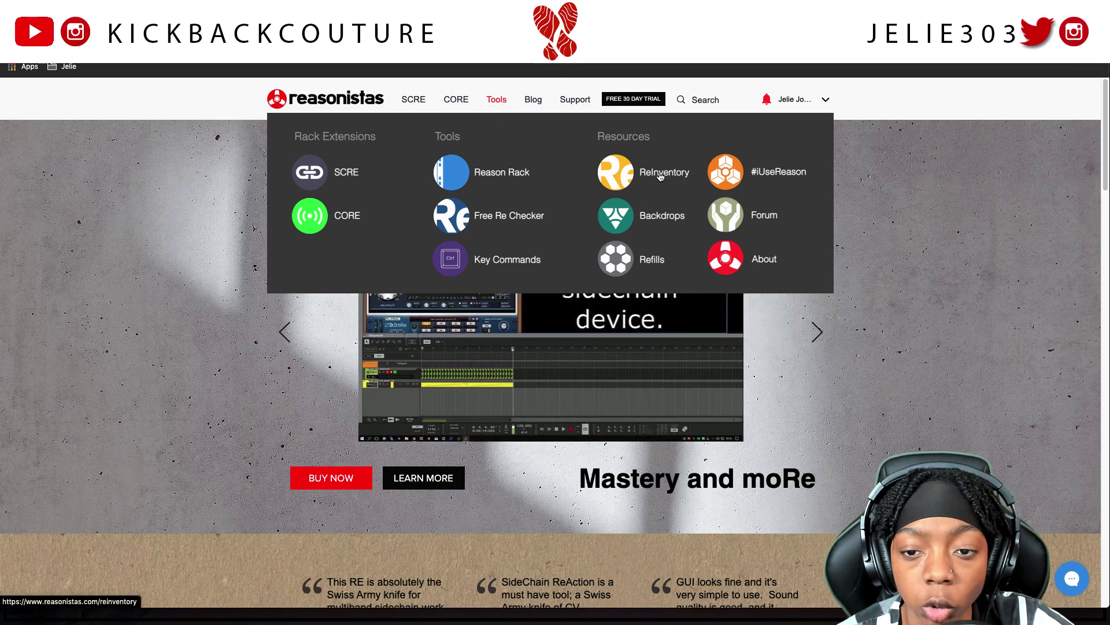
Step: Load the ReInventory Reason Devices Analytics report and filter to on-sale devices (74, totalling $3,502)
left_click(660, 178)
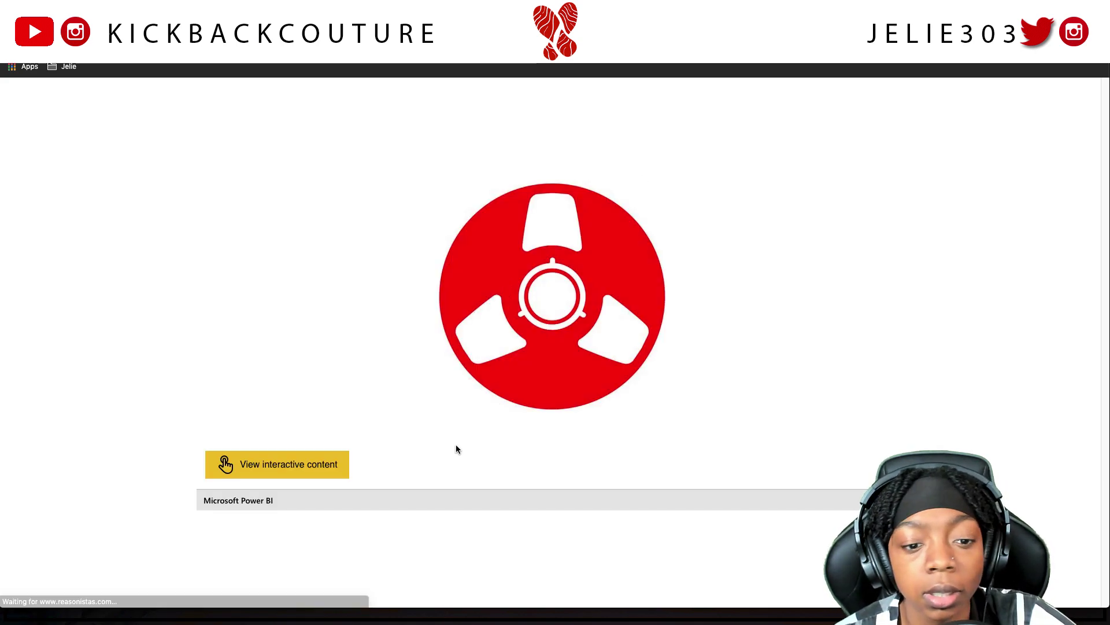
left_click(322, 474)
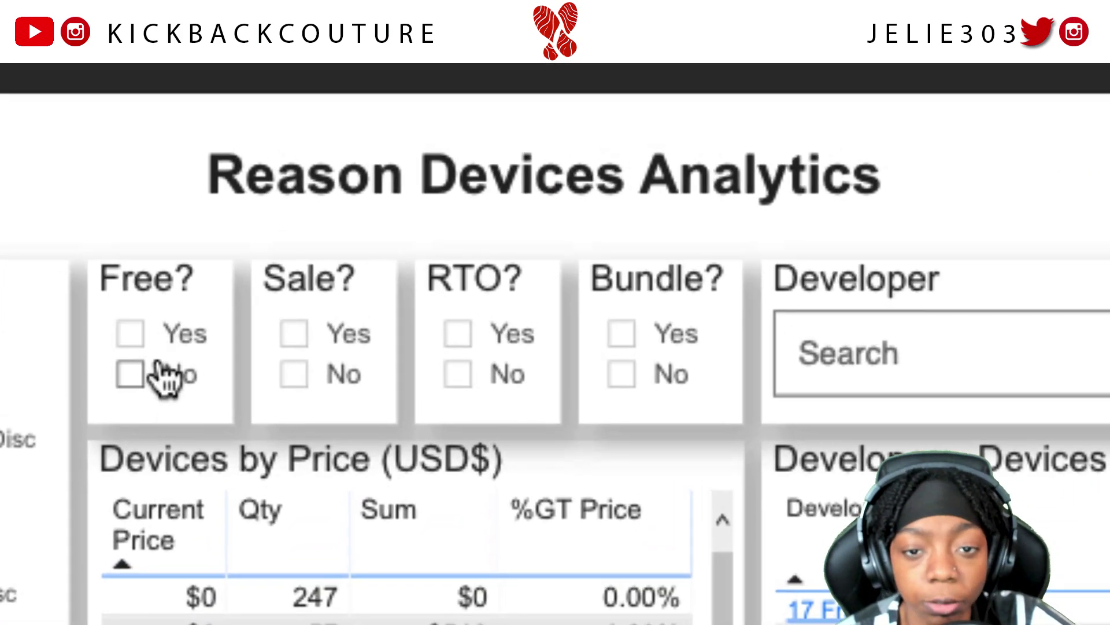
left_click(295, 335)
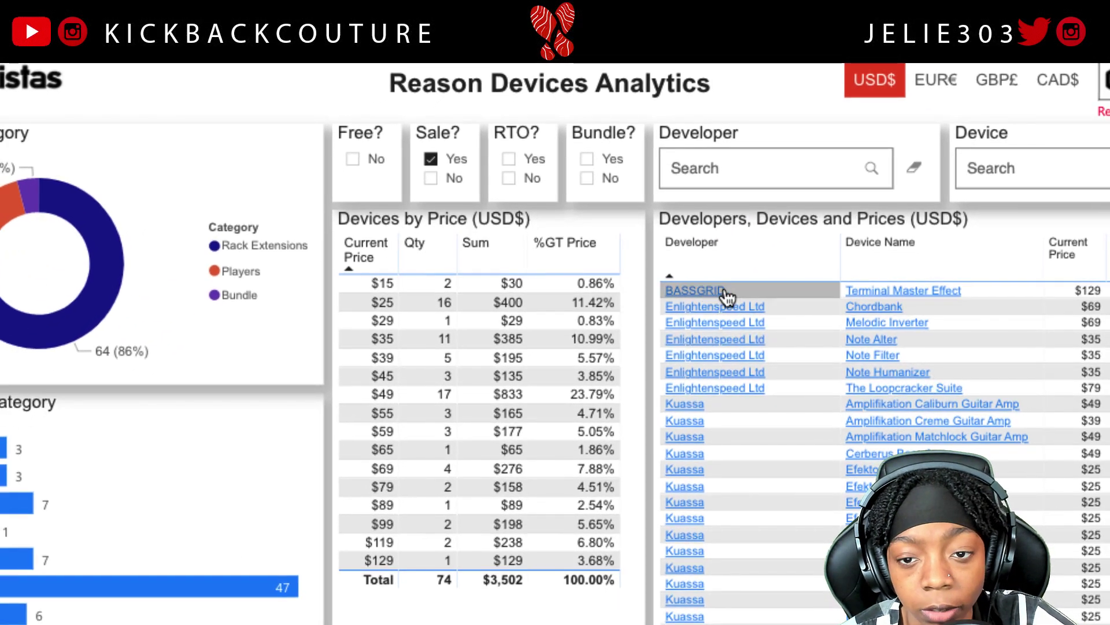
Step: Open the shop page for BASSGRID's Terminal Master Effect ($129) and choose Stay logged in
left_click(896, 302)
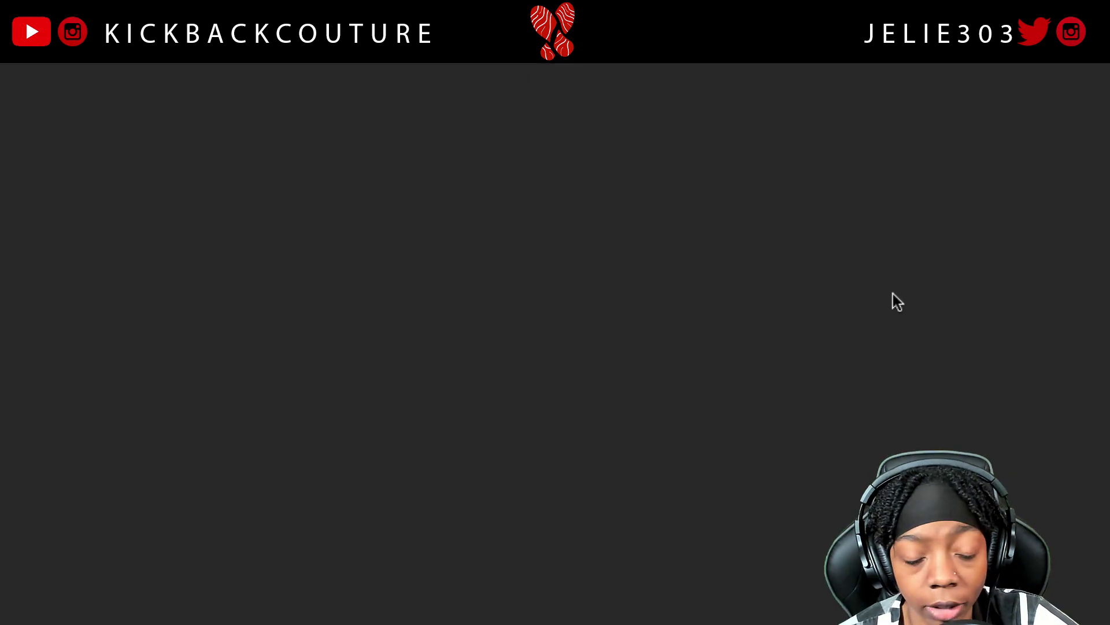
scroll(893, 298, "down", 5)
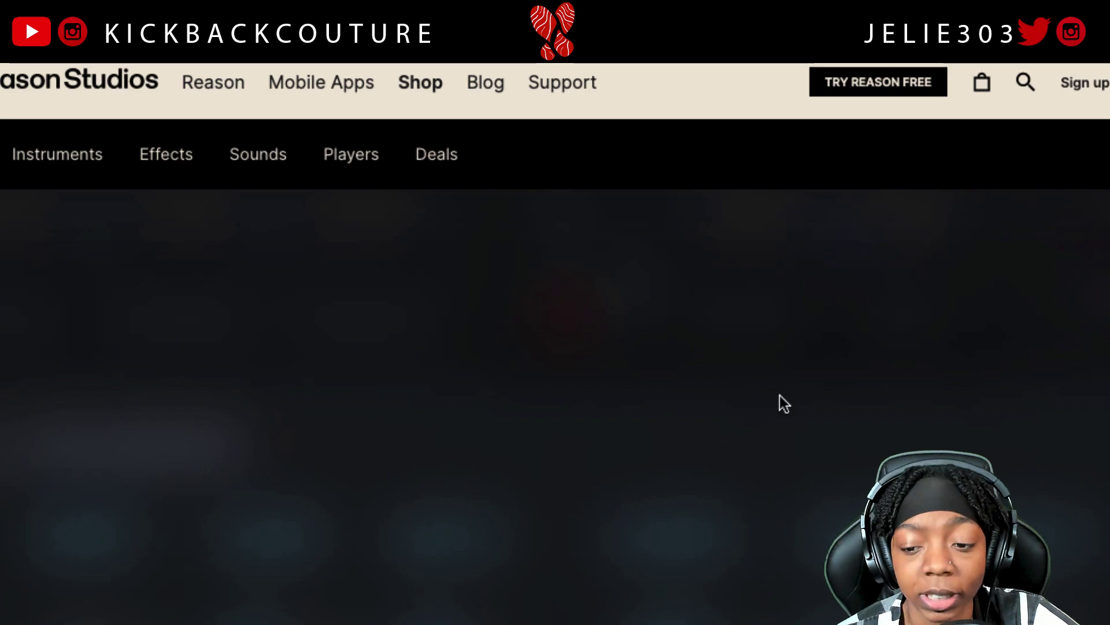
scroll(555, 347, "down", 1)
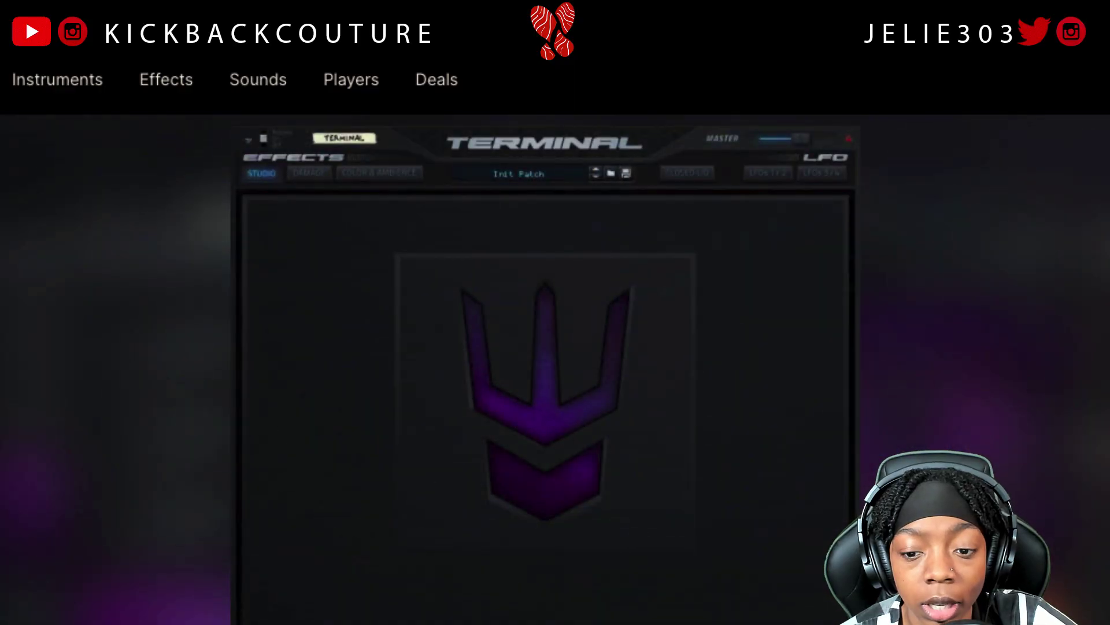
scroll(555, 370, "down", 5)
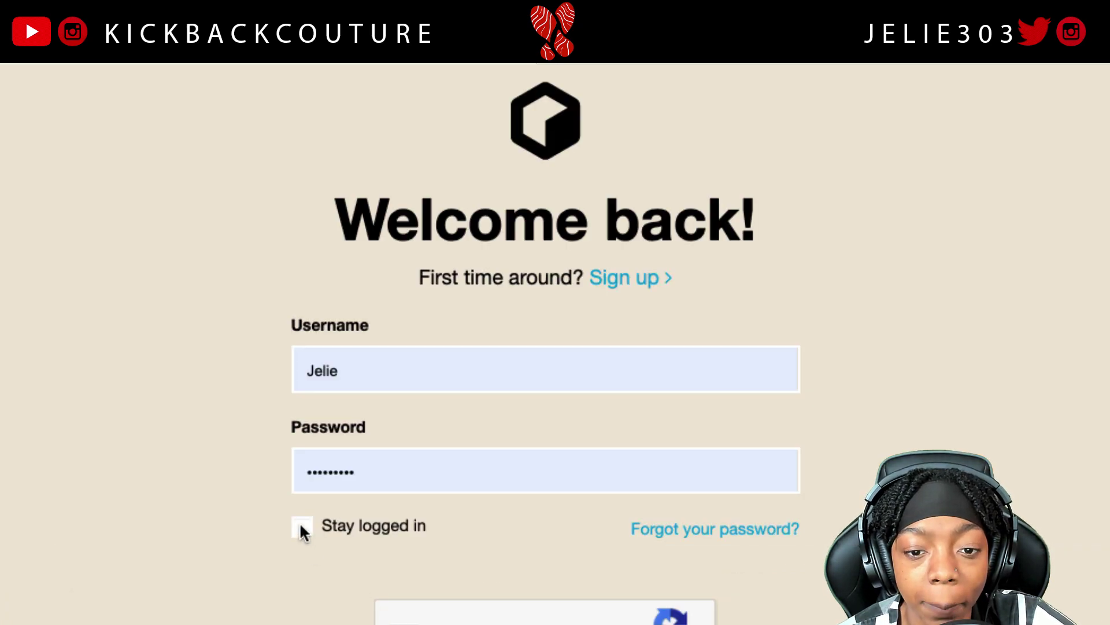
left_click(301, 526)
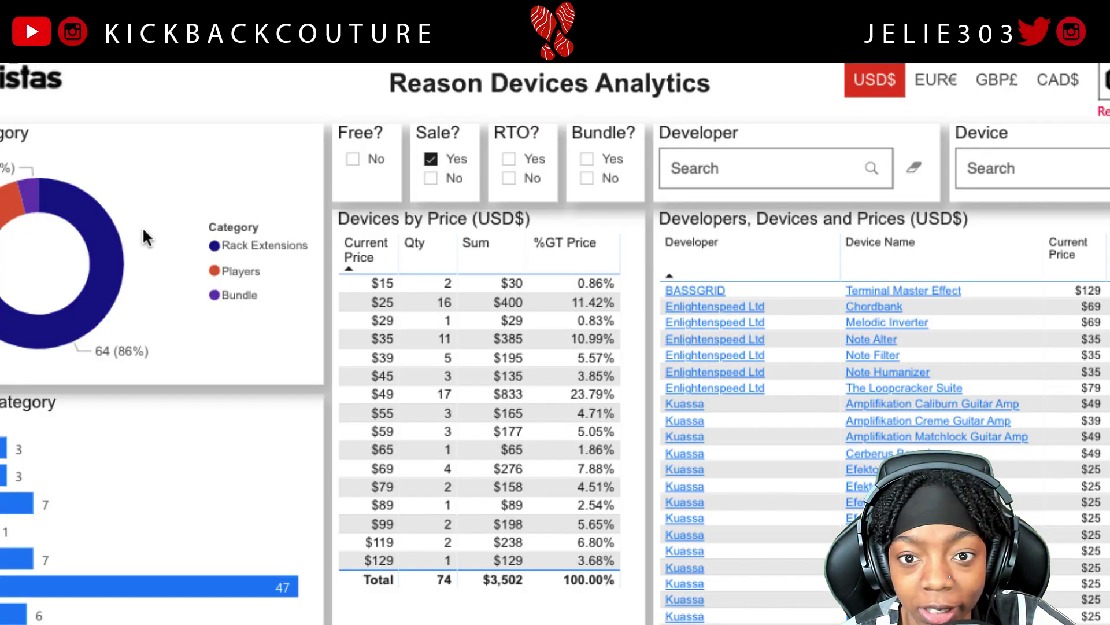
Step: Replace the Sale? Yes filter with Free? Yes and browse the $0 device list
left_click(421, 161)
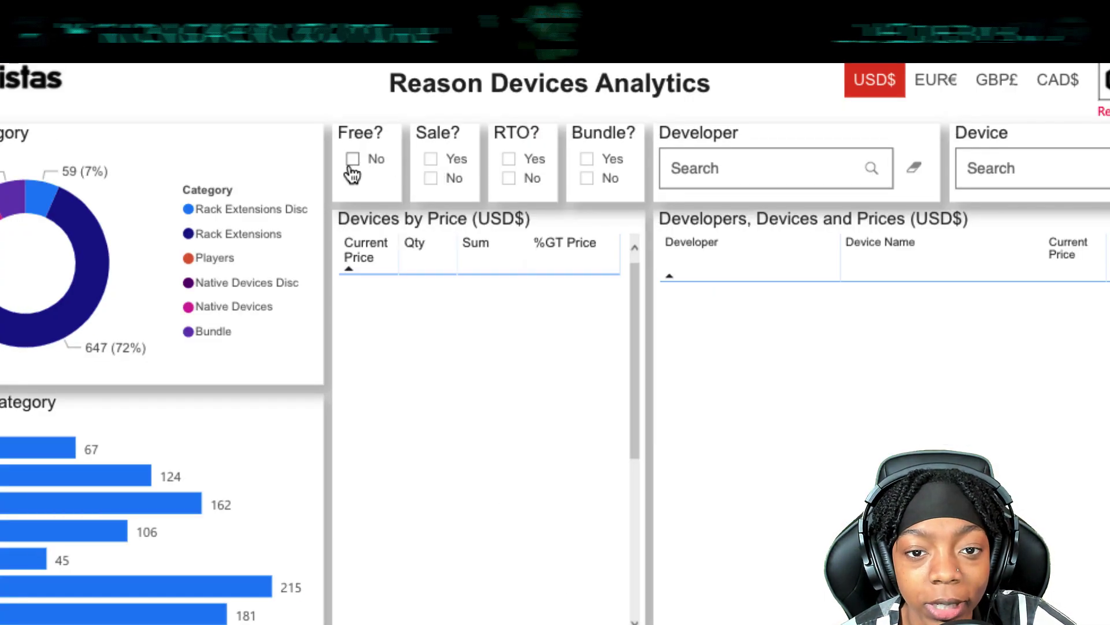
left_click(353, 161)
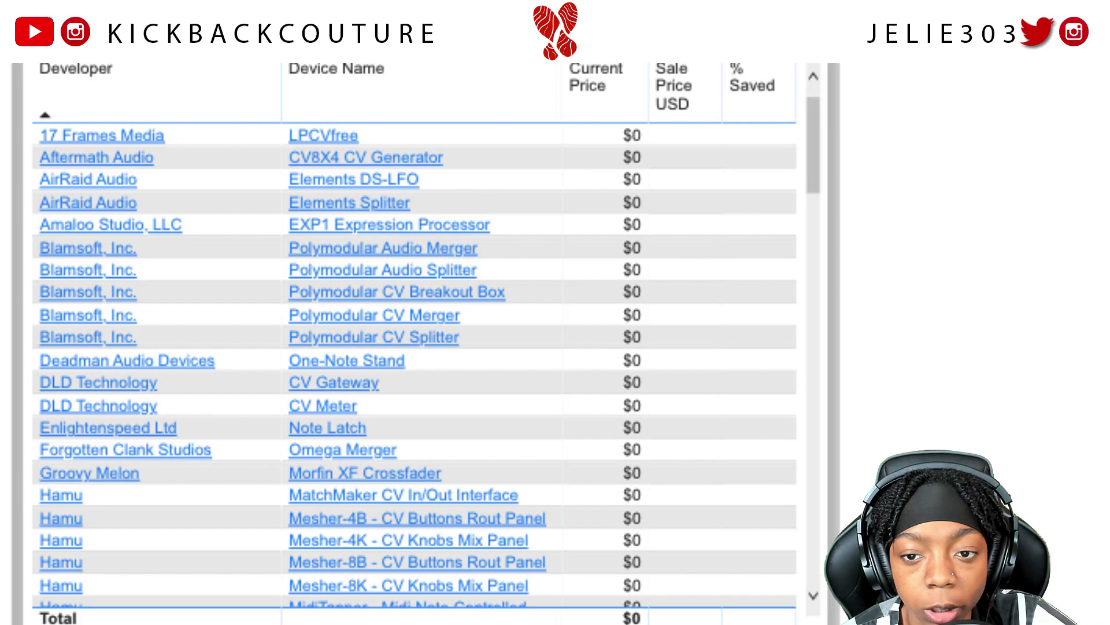
left_click_drag(810, 164, 837, 140)
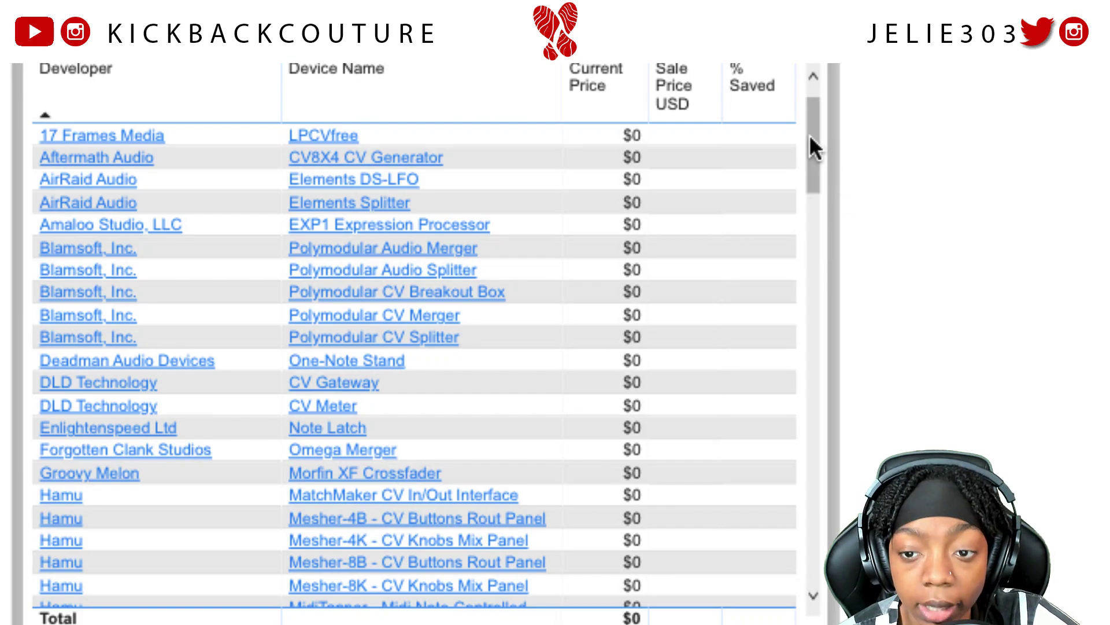
left_click_drag(810, 136, 806, 122)
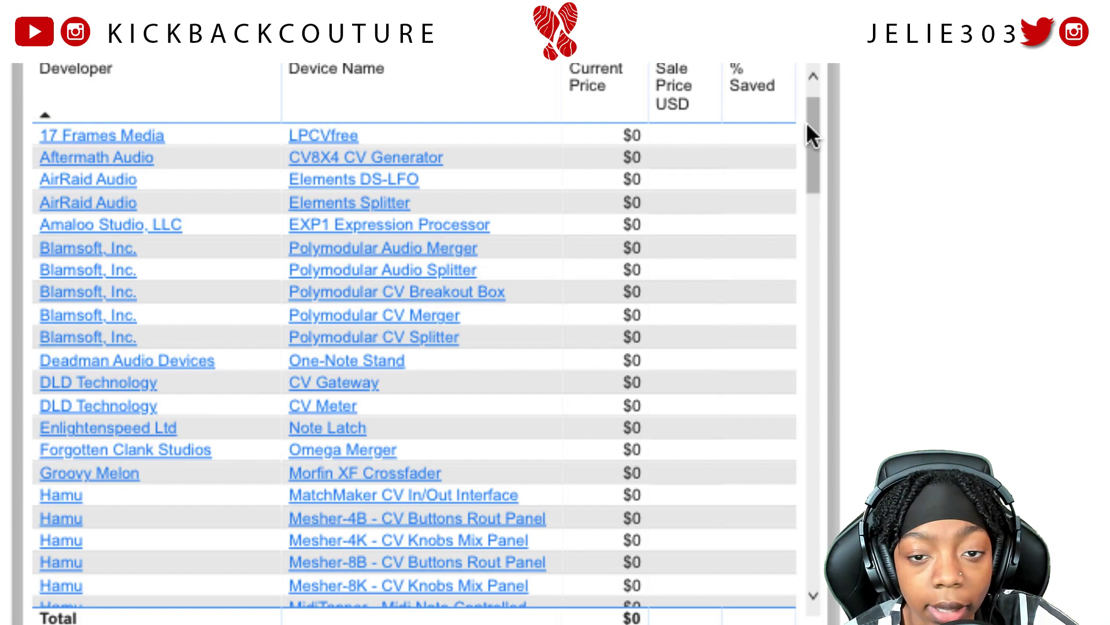
left_click_drag(807, 125, 808, 509)
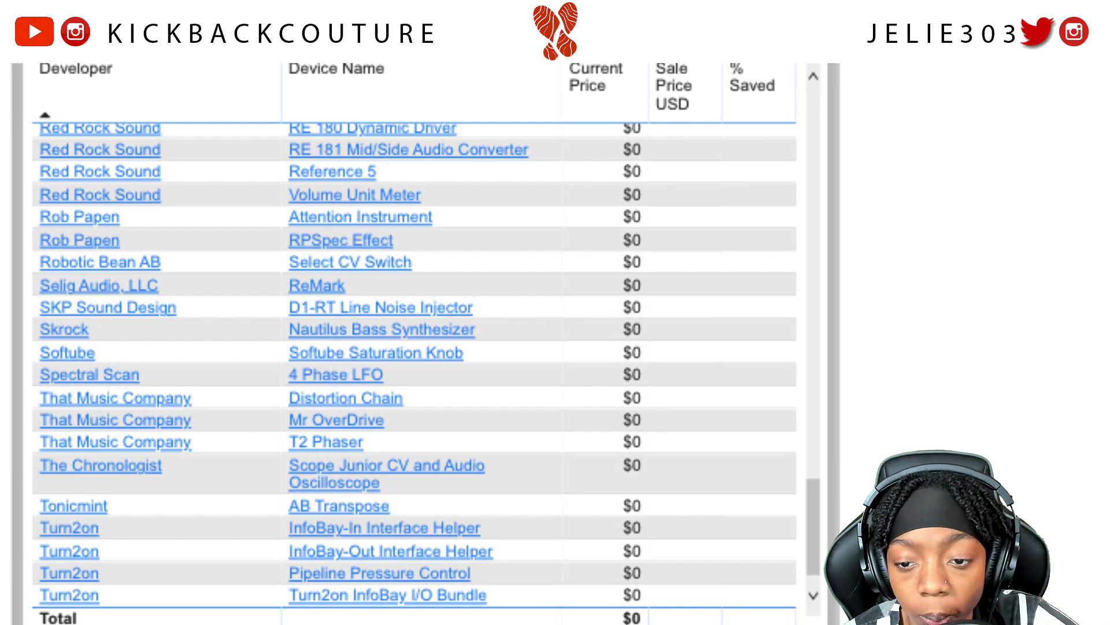
scroll(387, 575, "up", 1)
scroll(392, 570, "down", 1)
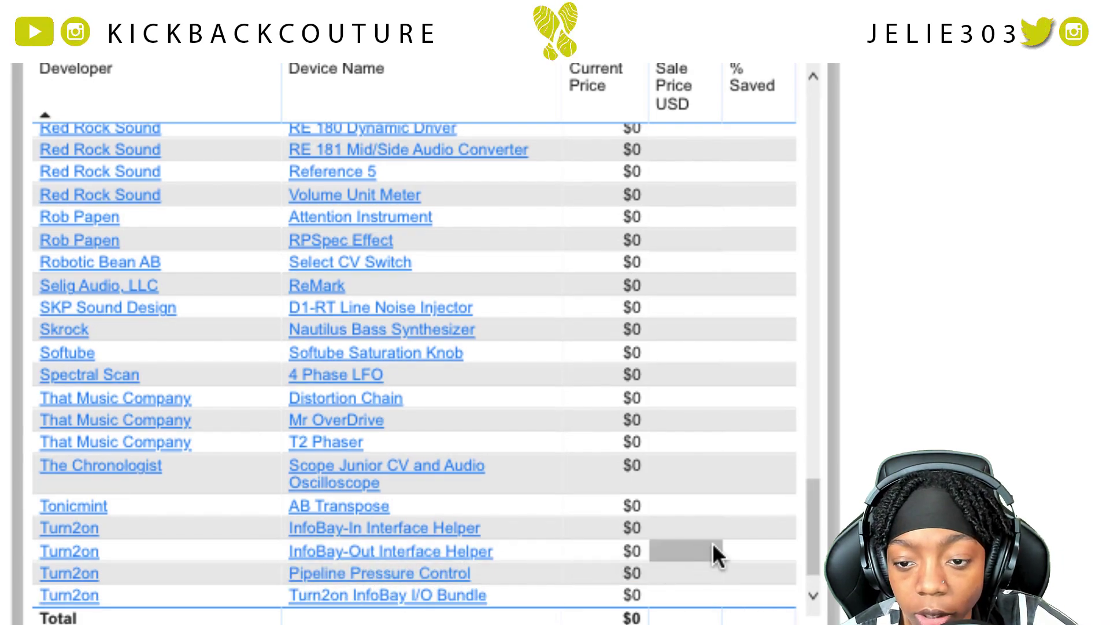
Step: View the free AB Transpose shop page, then go back to the Reason Devices report
left_click_drag(814, 523, 799, 546)
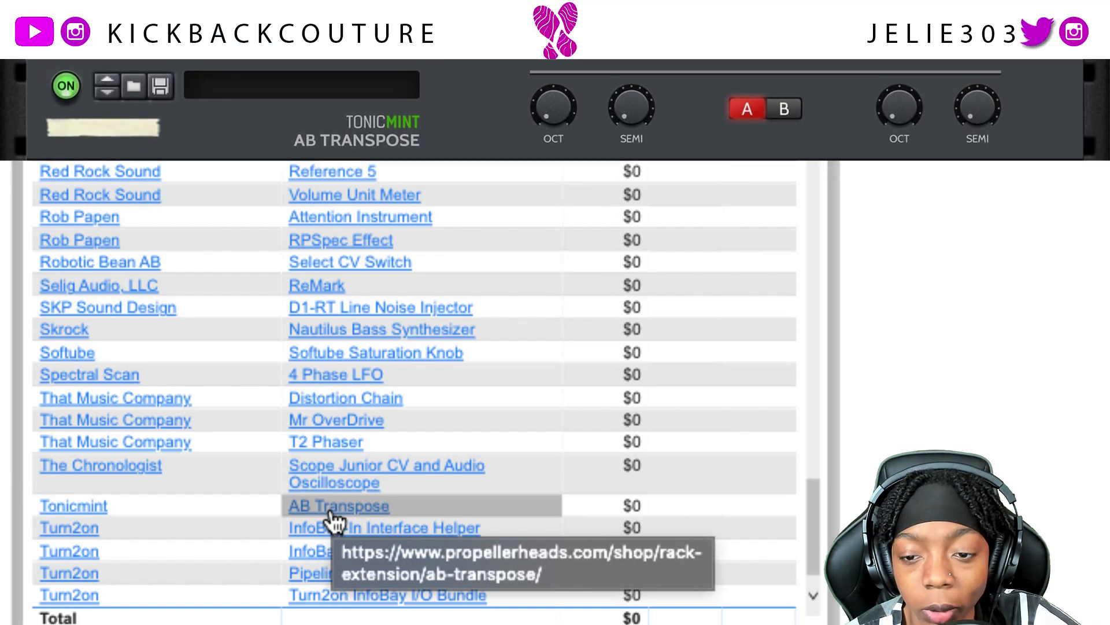
left_click(339, 507)
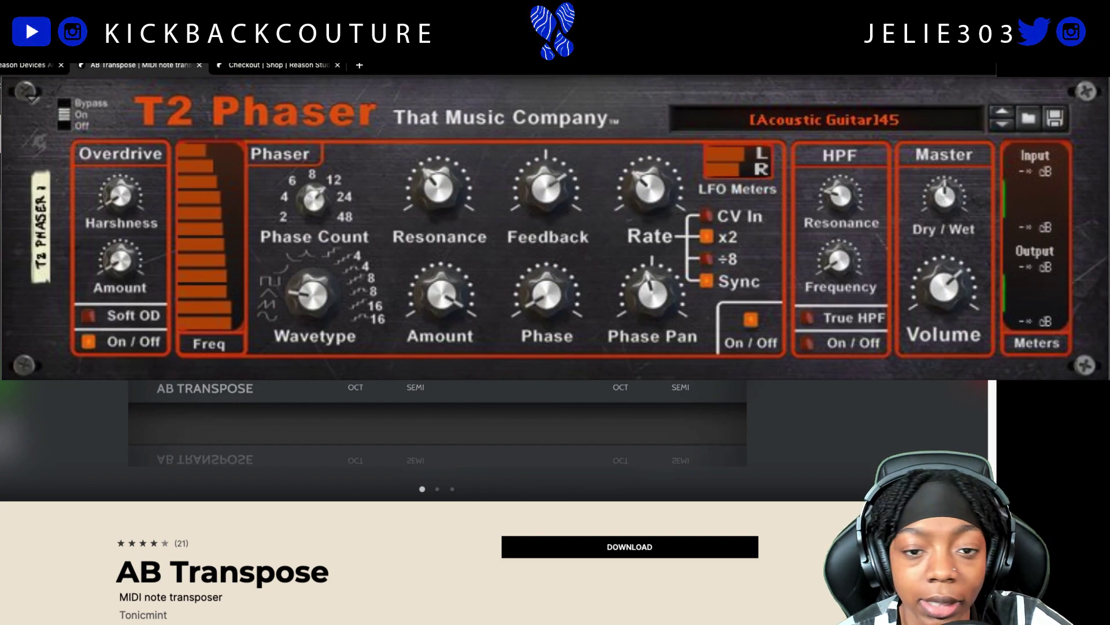
left_click(42, 65)
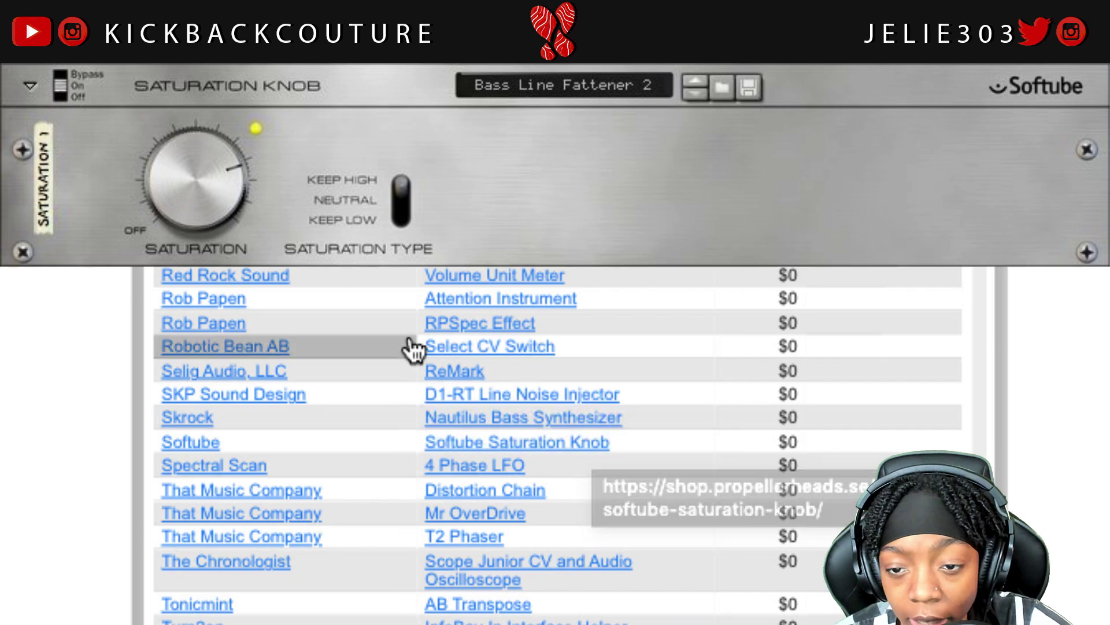
scroll(454, 387, "up", 5)
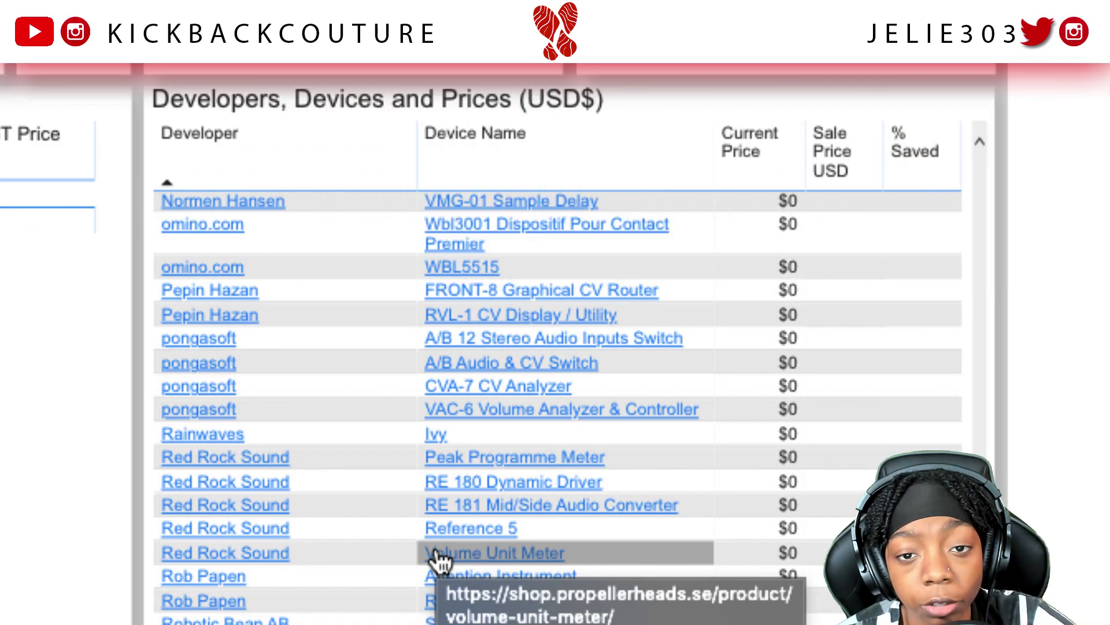
Step: Open the Volume Unit Meter shop page and another free device's shop page
left_click(437, 552)
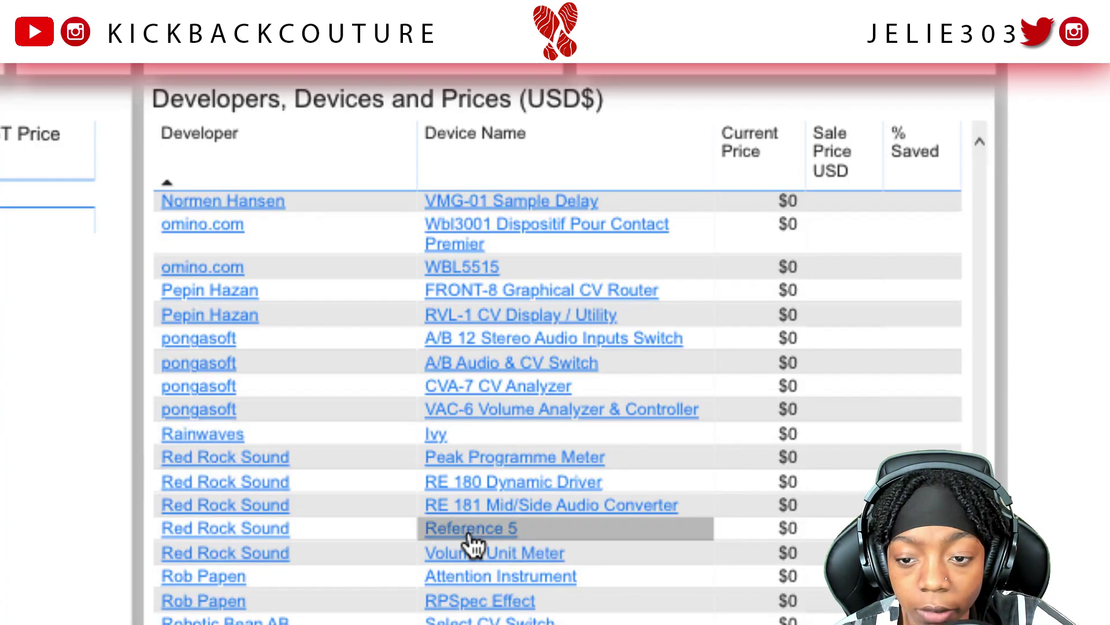
left_click(466, 529)
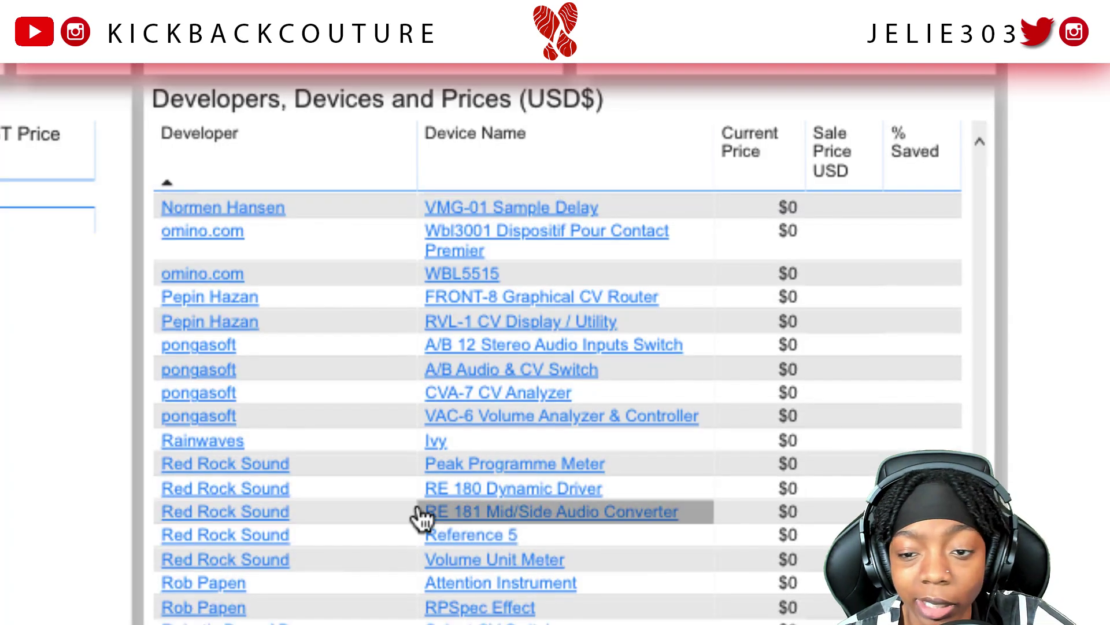
mouse_move(481, 554)
scroll(481, 558, "up", 3)
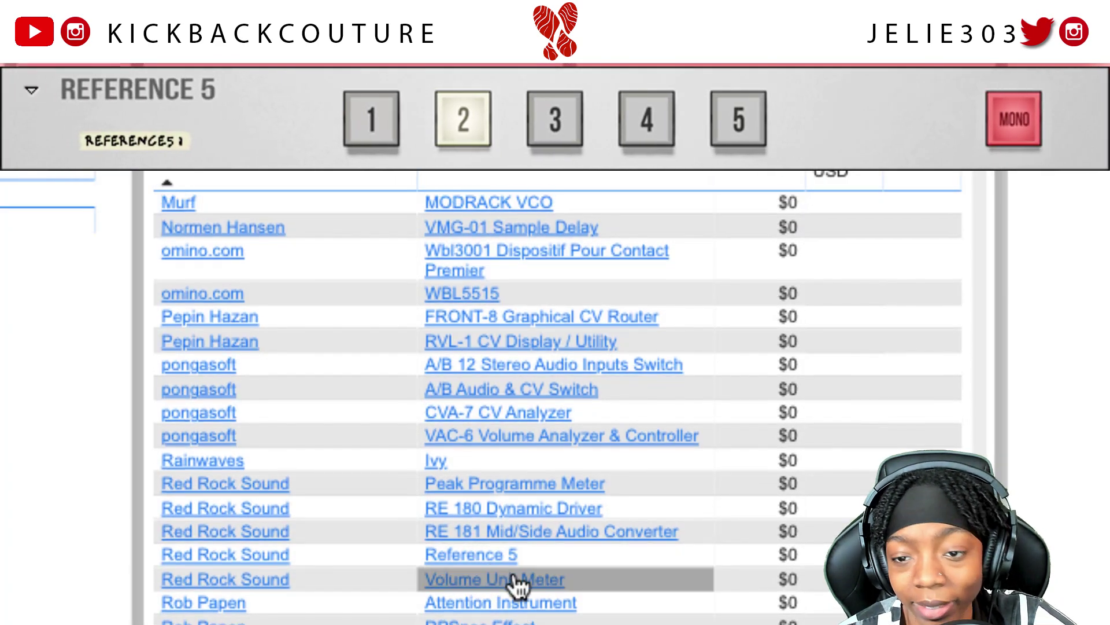
scroll(518, 575, "up", 1)
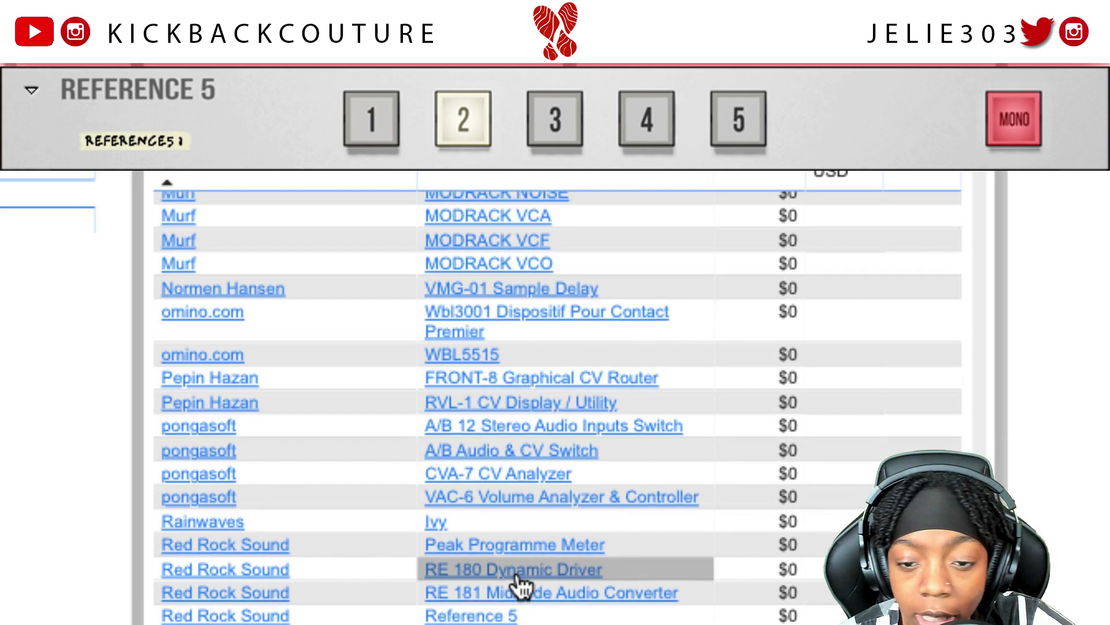
scroll(519, 585, "up", 3)
scroll(478, 577, "up", 3)
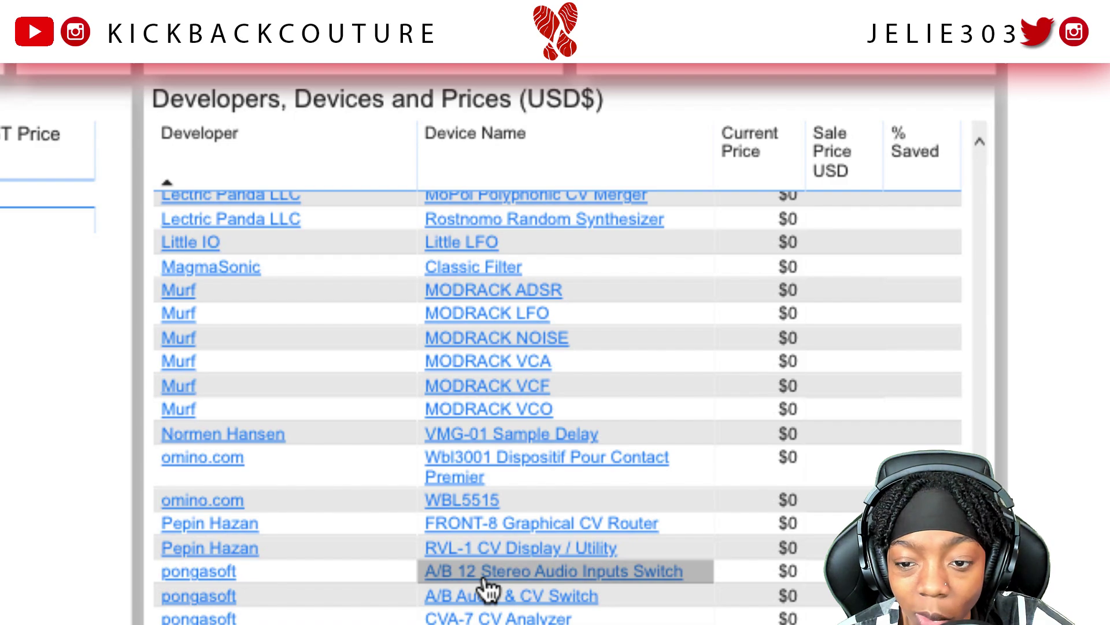
Step: Open the WBL5515 and Wbl3001 Dispositif Pour Contact Premier shop pages in new tabs
right_click(453, 505)
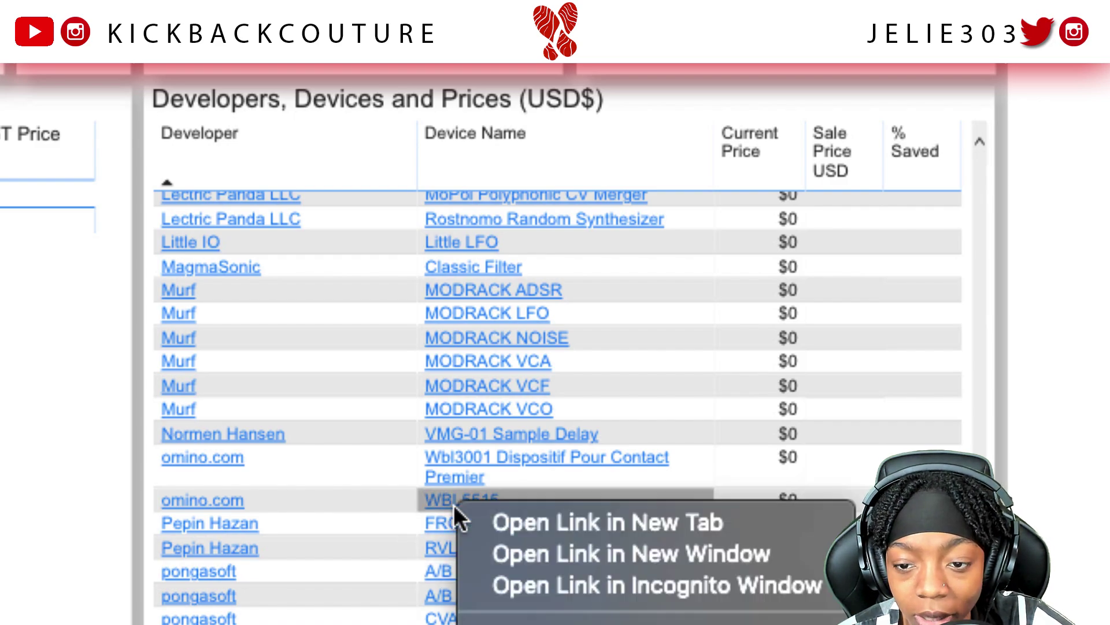
left_click(435, 531)
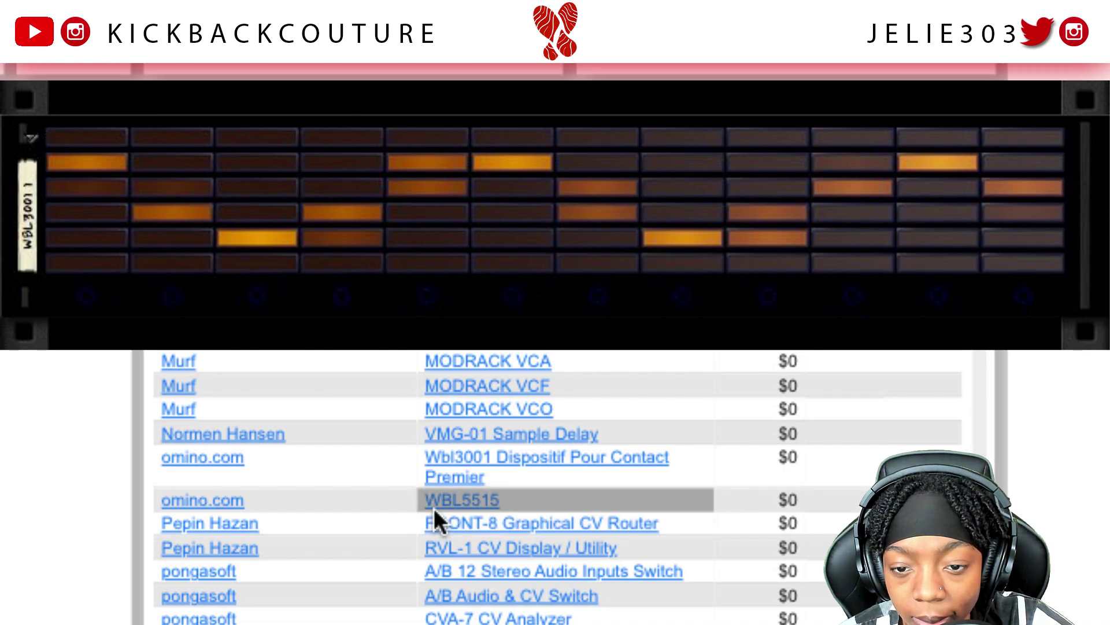
right_click(454, 466)
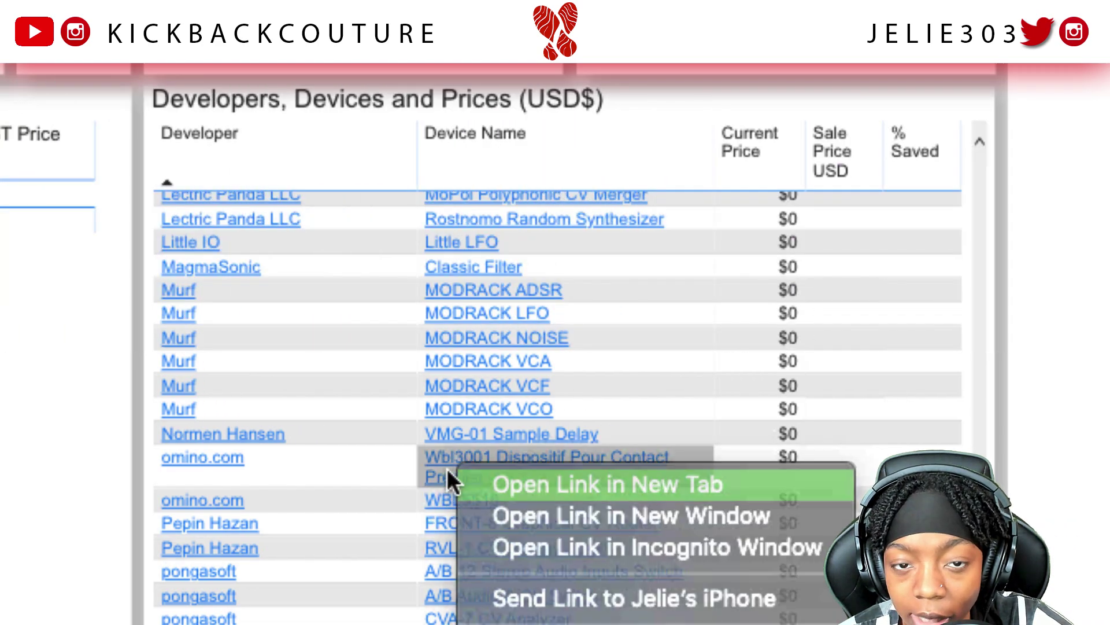
left_click(520, 483)
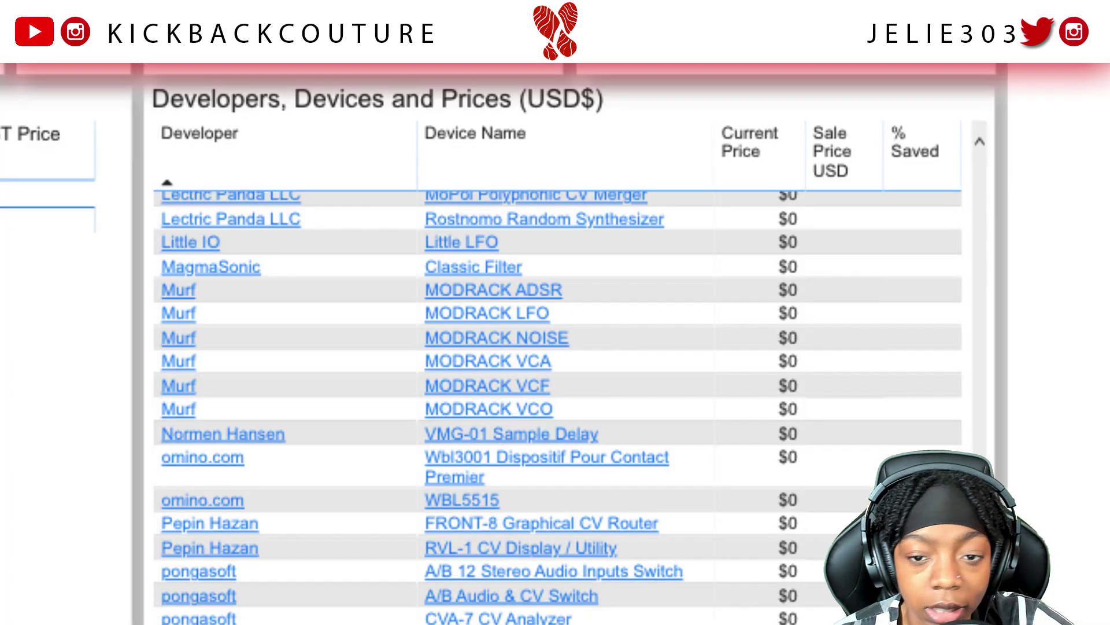
Step: Return to the top of the Reasonistas home page and show its Tools menu
scroll(214, 590, "up", 10)
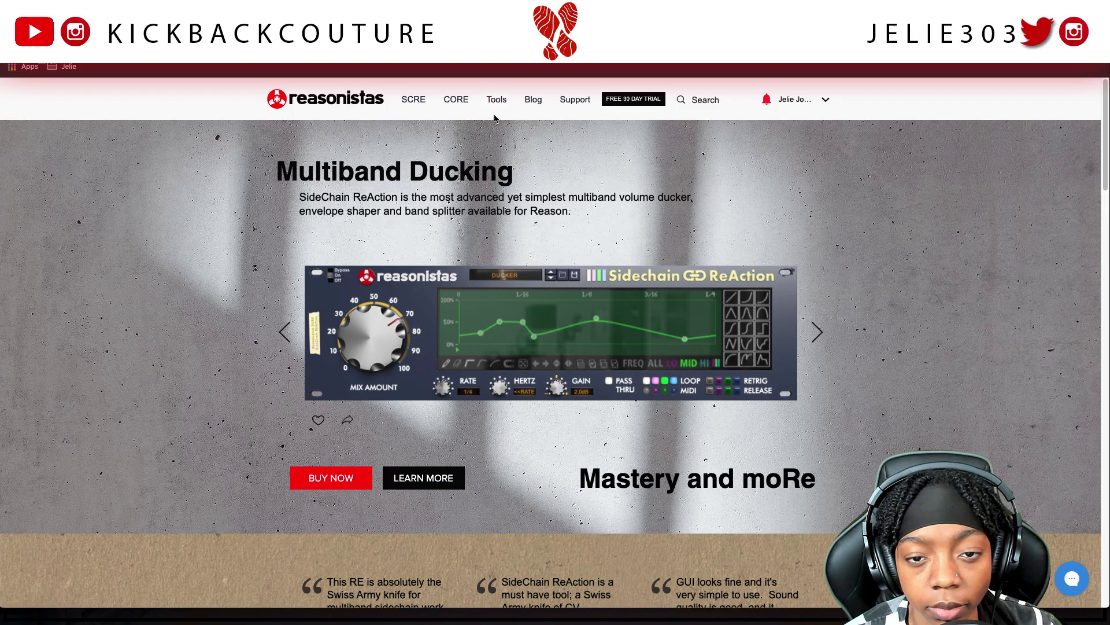
mouse_move(495, 112)
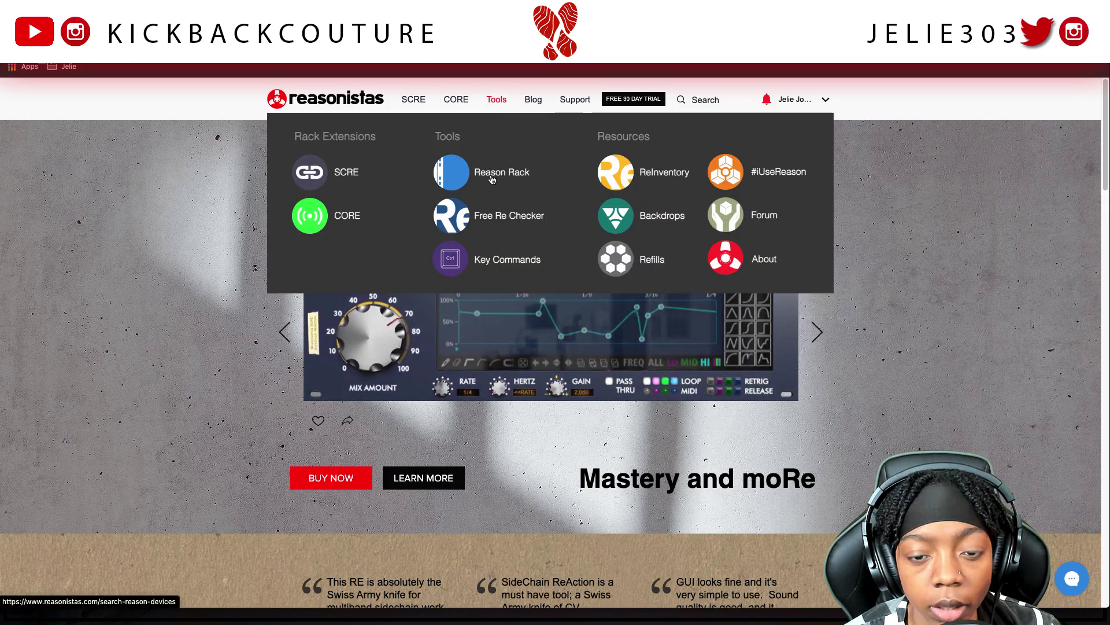
Step: Go to Tools > Free Re Checker to reach the Free Device Checker Combinator page
left_click(507, 220)
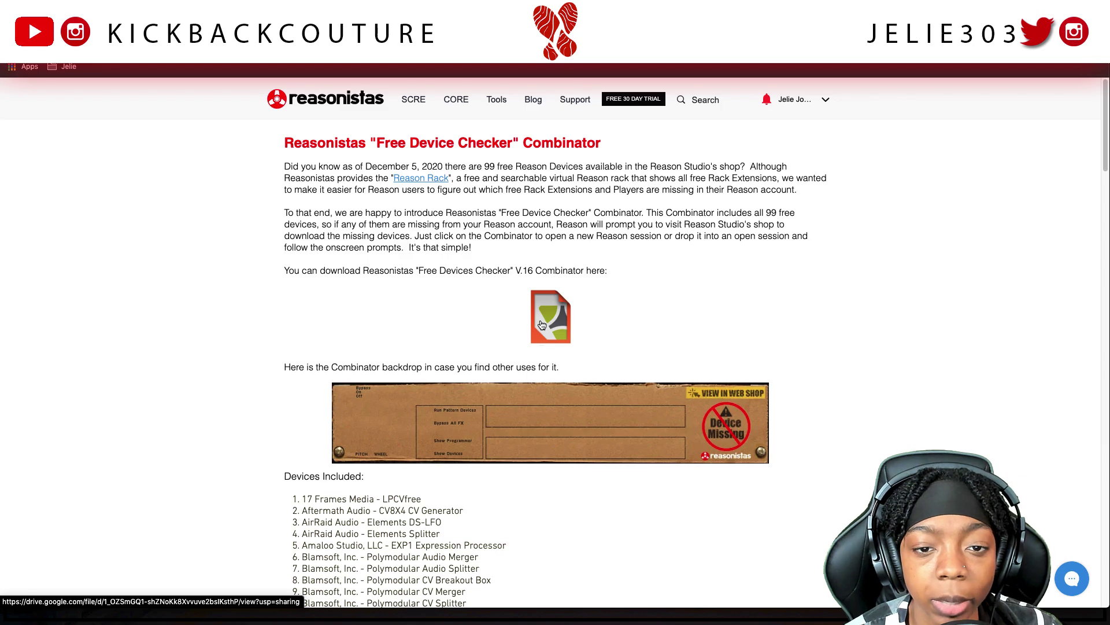
scroll(304, 394, "down", 5)
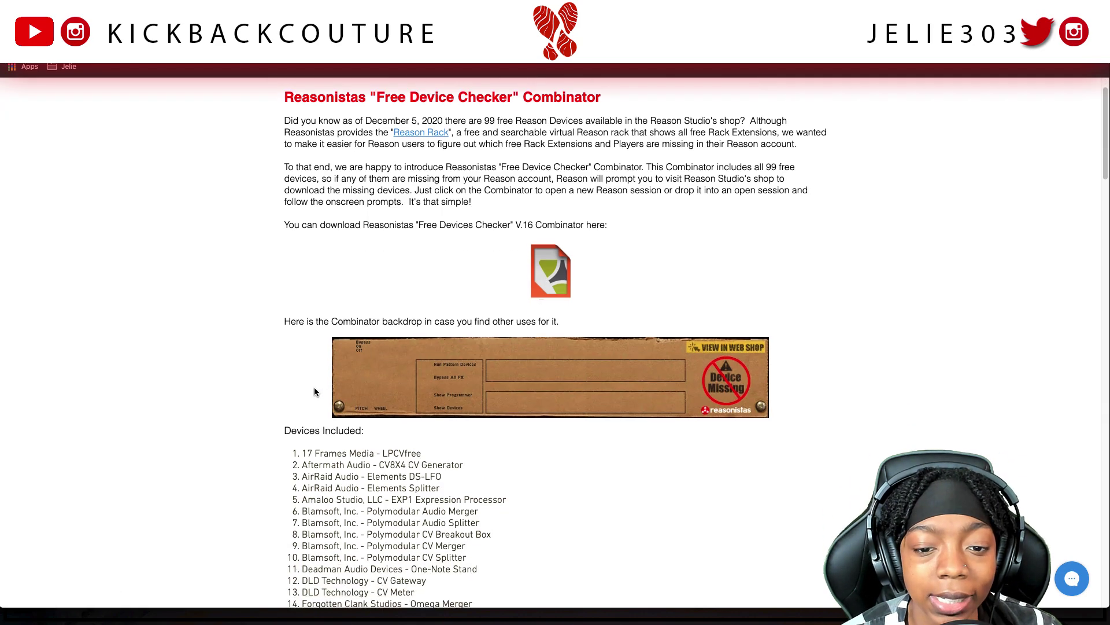
scroll(301, 400, "down", 10)
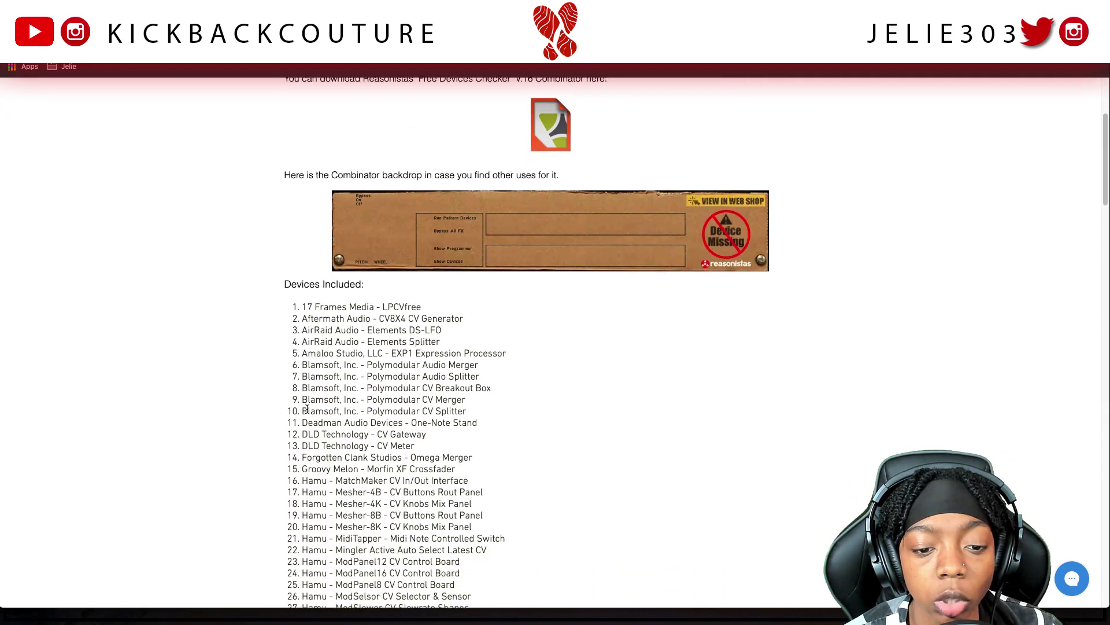
scroll(330, 434, "down", 5)
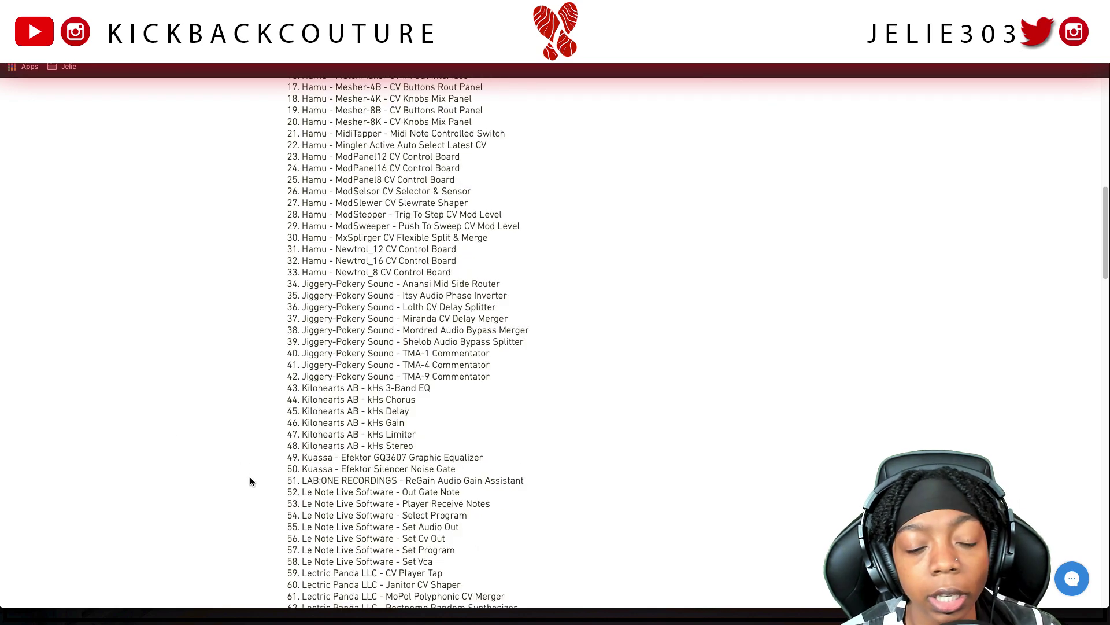
scroll(296, 528, "down", 10)
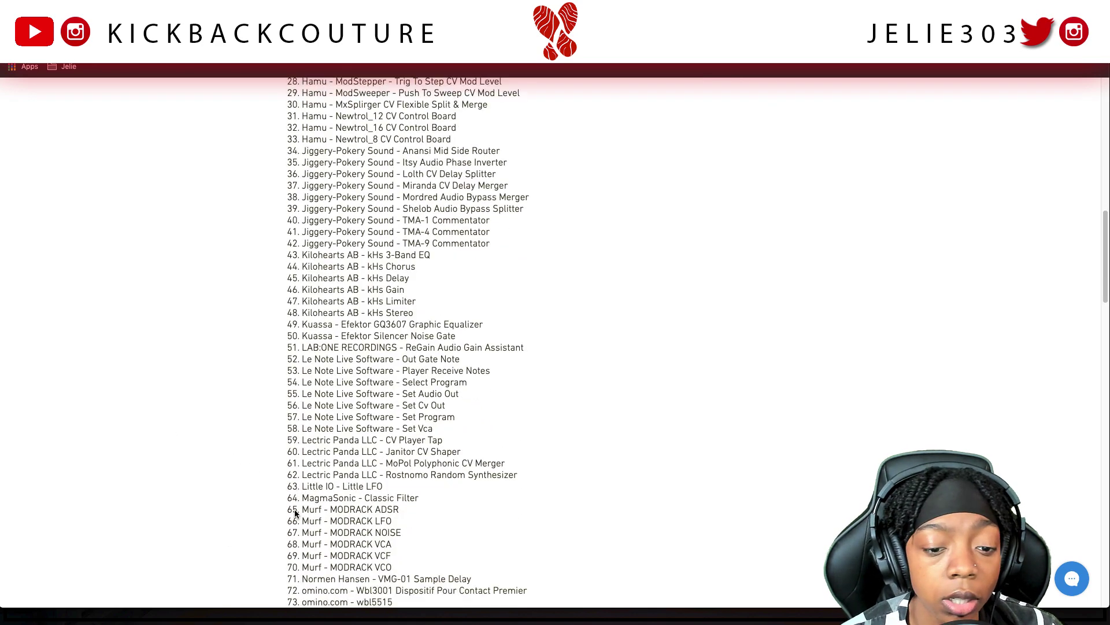
scroll(315, 519, "down", 10)
scroll(282, 386, "up", 8)
scroll(281, 386, "up", 20)
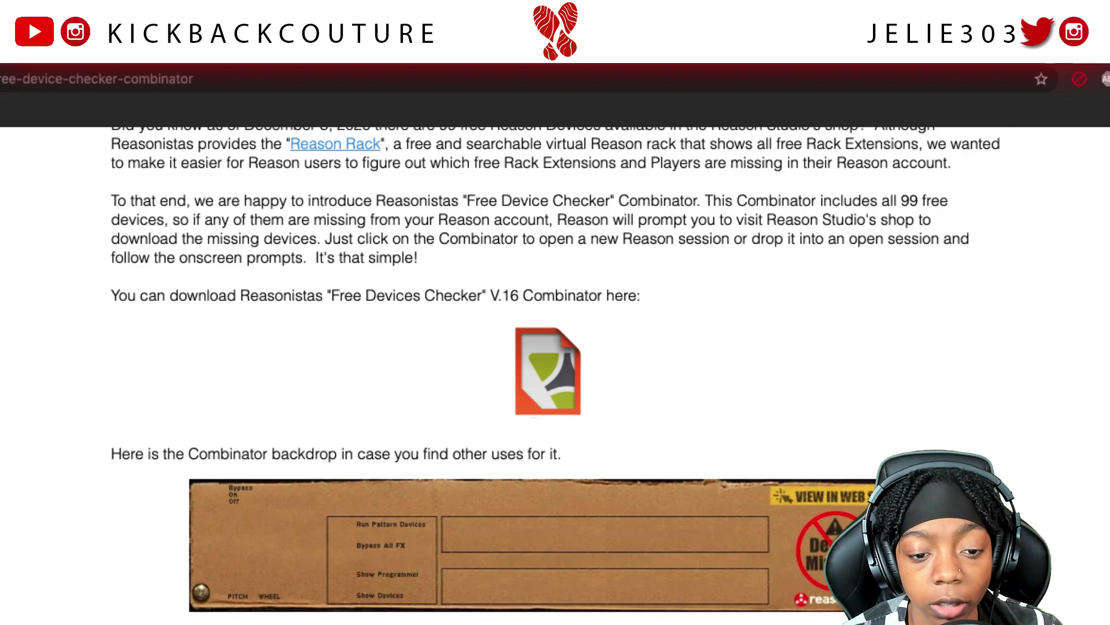
Step: Read down through the numbered Devices Included list
scroll(556, 376, "down", 9)
scroll(555, 376, "down", 3)
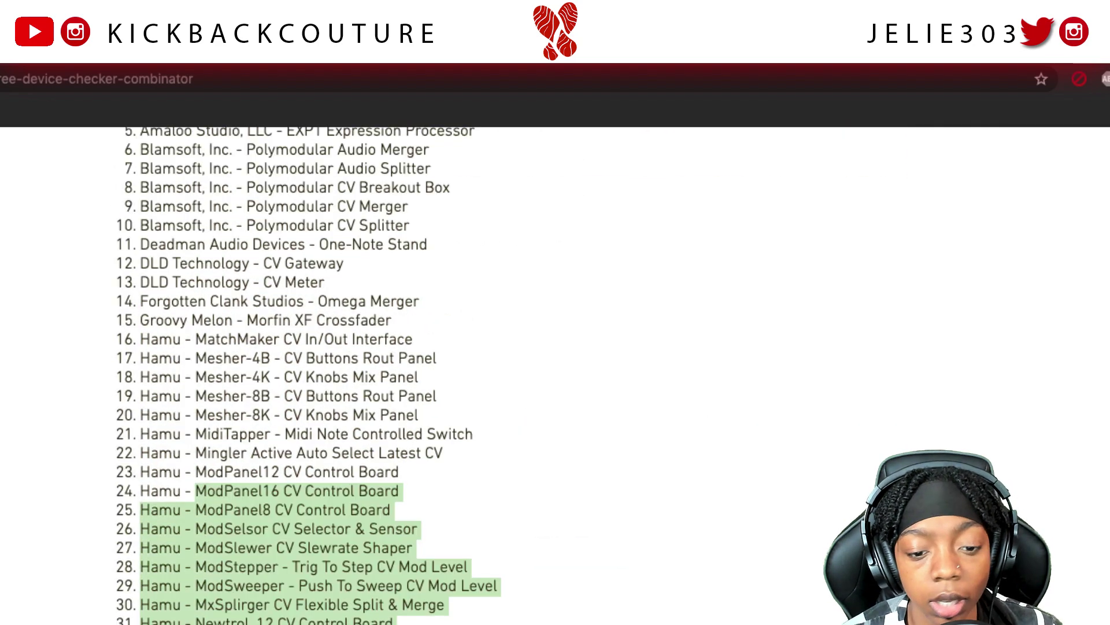
scroll(555, 376, "down", 3)
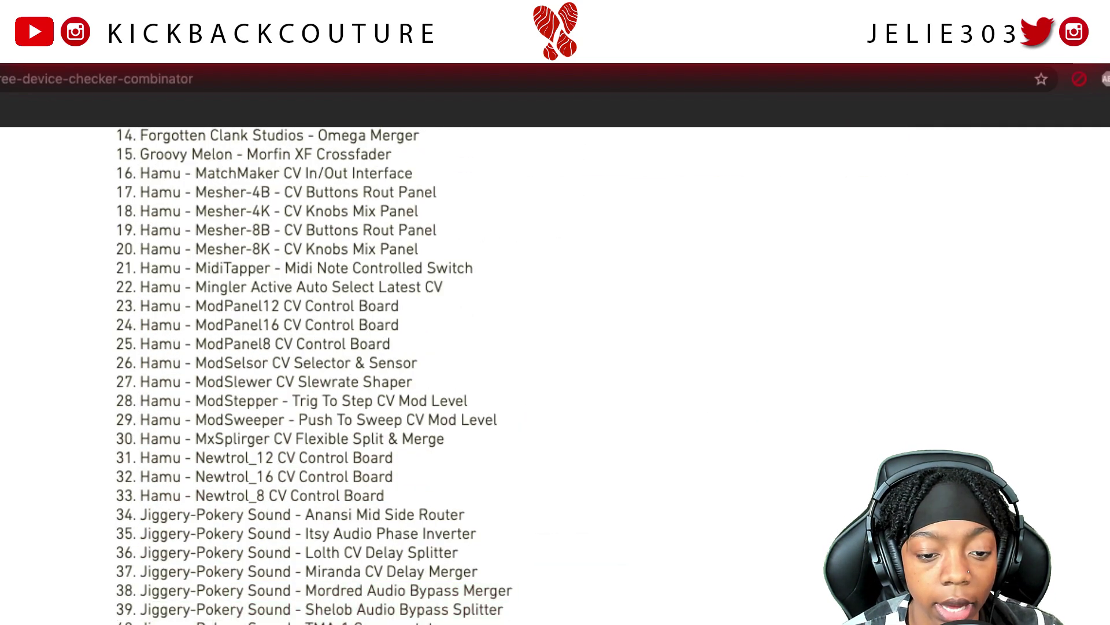
scroll(555, 376, "down", 1)
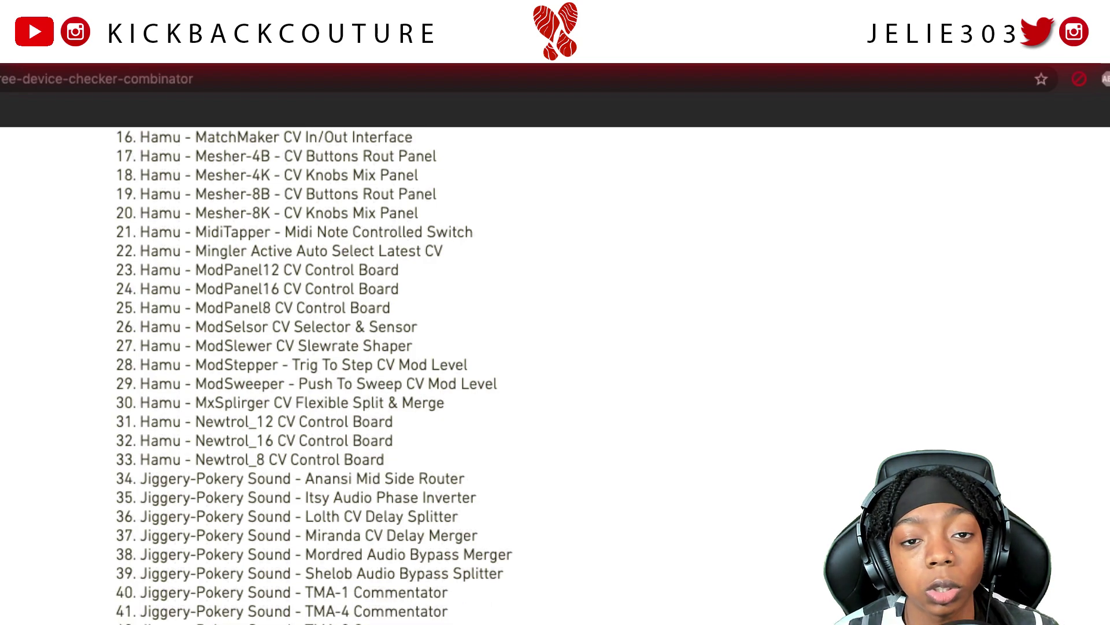
scroll(555, 376, "down", 4)
scroll(555, 376, "down", 10)
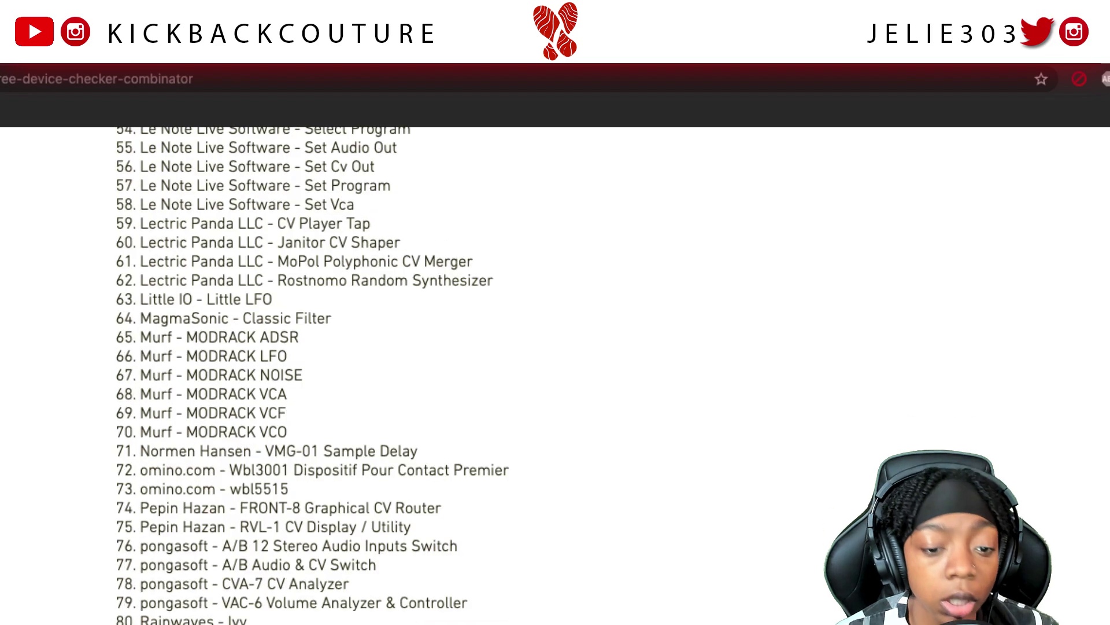
scroll(556, 376, "down", 4)
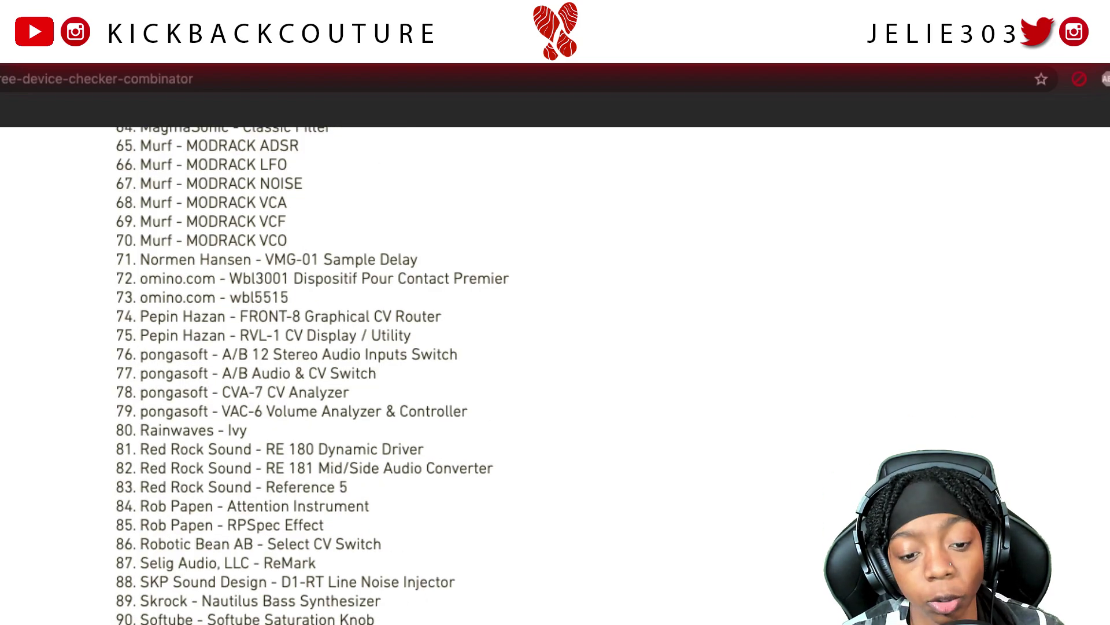
scroll(555, 376, "up", 1)
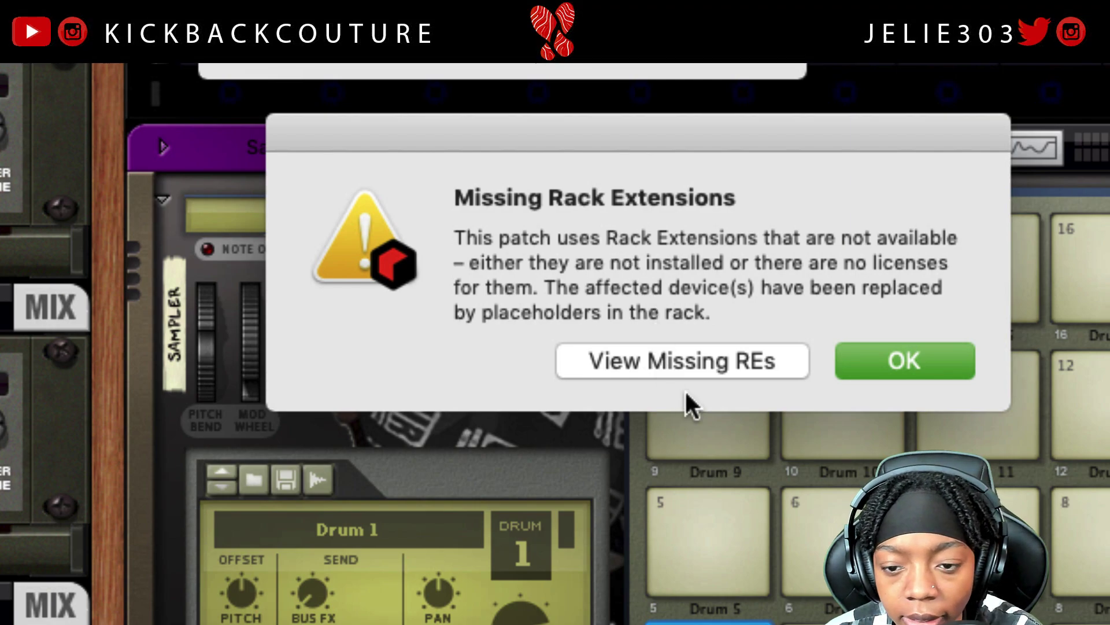
Step: Choose View Missing REs in Reason's Missing Rack Extensions alert
left_click(675, 361)
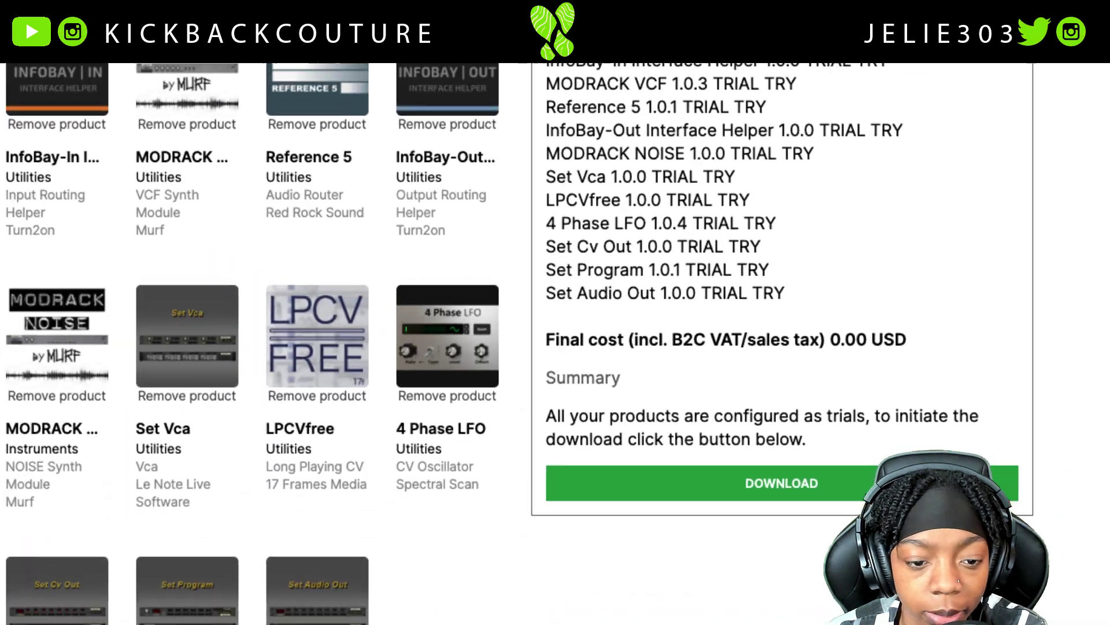
Step: Download the 0.00 USD trial cart, reaching the page listing InfoBay-In Interface Helper, Set Cv Out, Reference 5
scroll(186, 377, "down", 4)
scroll(174, 313, "up", 4)
scroll(170, 324, "up", 1)
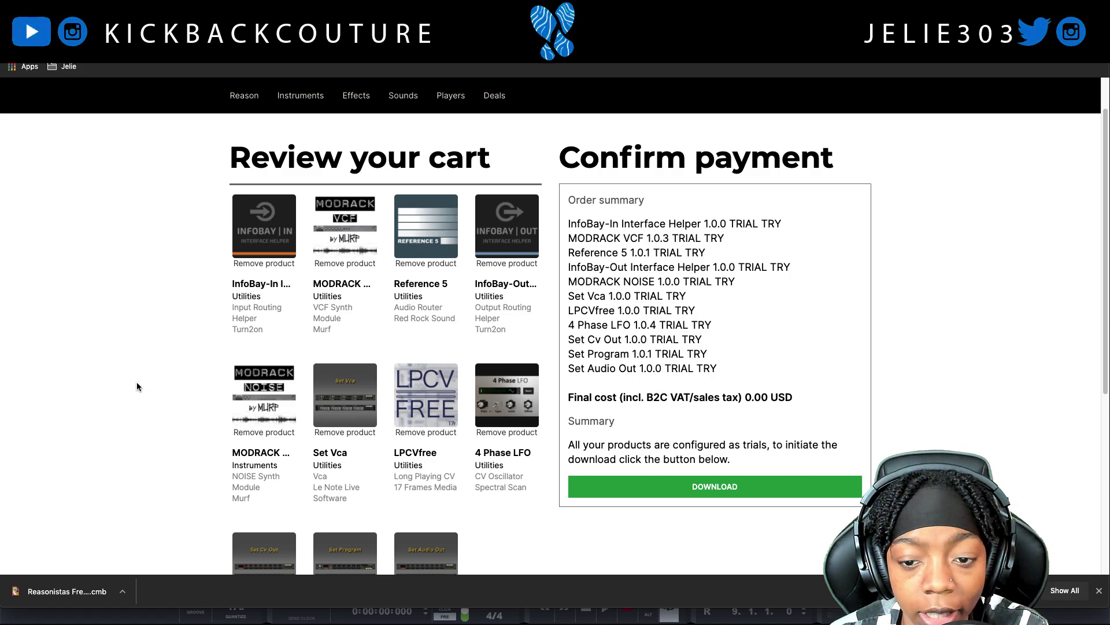
left_click(610, 496)
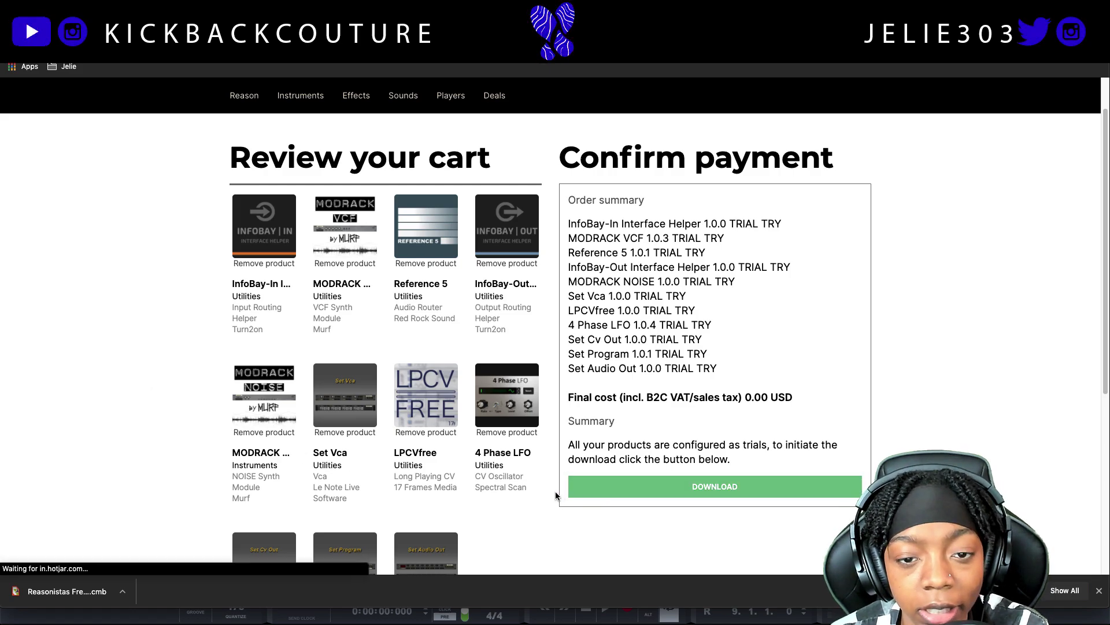
scroll(540, 431, "down", 5)
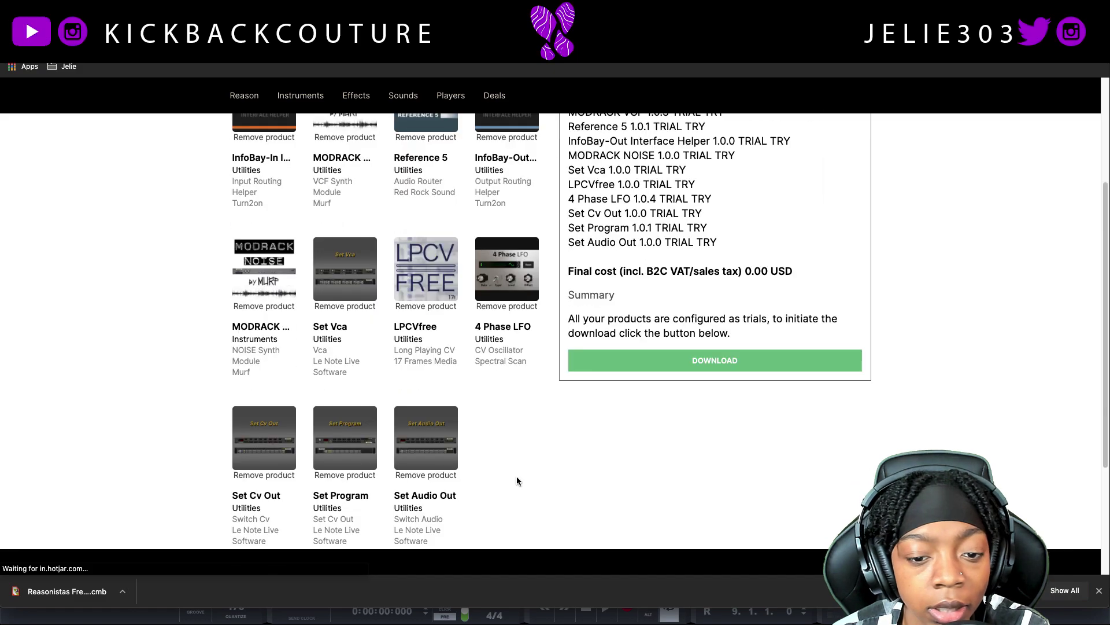
scroll(202, 333, "up", 3)
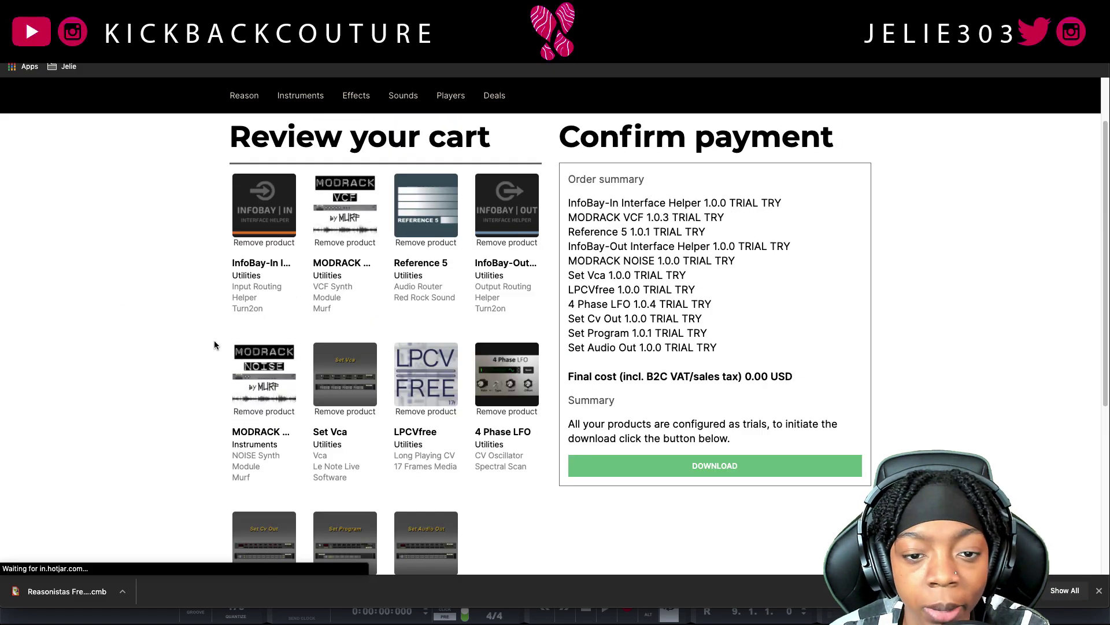
scroll(199, 323, "down", 2)
scroll(174, 343, "down", 1)
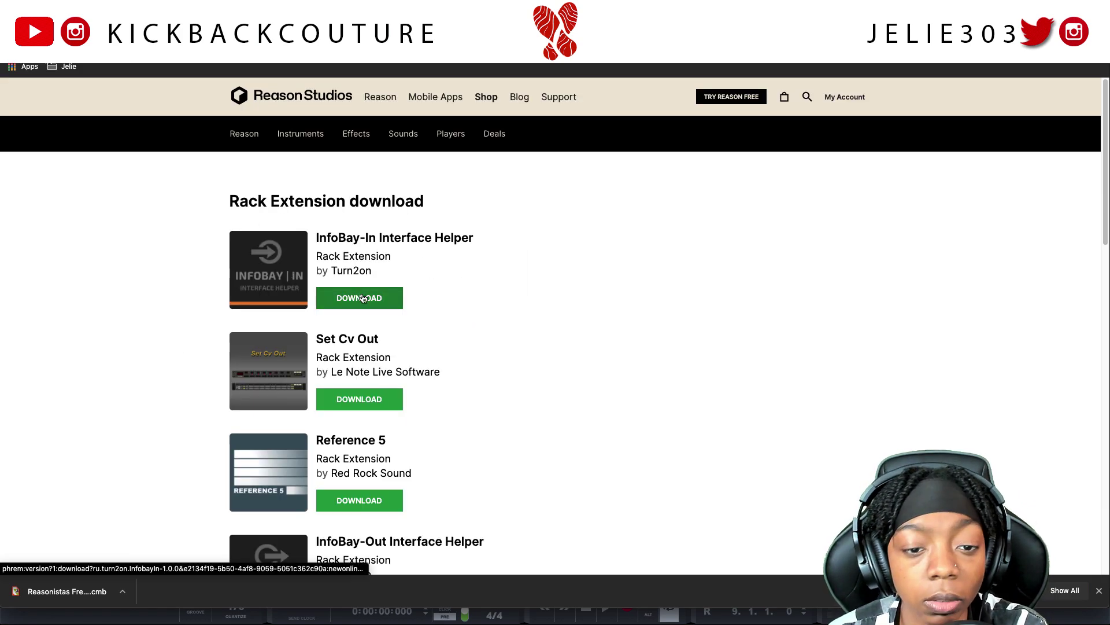
Step: Start the download of the 4 Phase LFO rack extension from the shop's download list
scroll(363, 298, "down", 20)
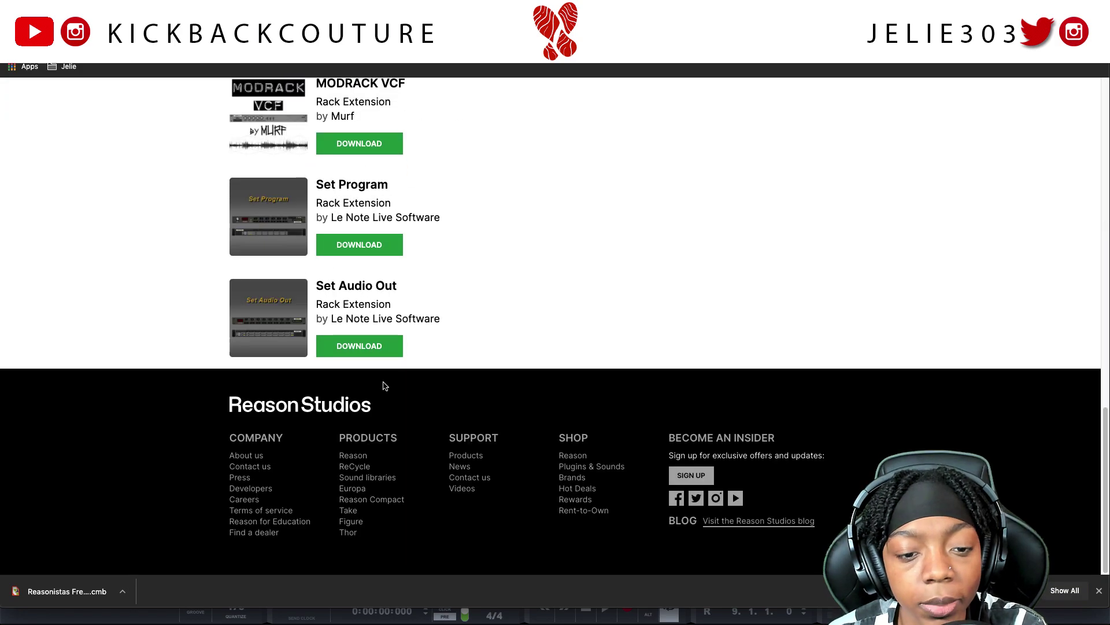
scroll(376, 323, "up", 4)
scroll(379, 310, "up", 2)
left_click(373, 393)
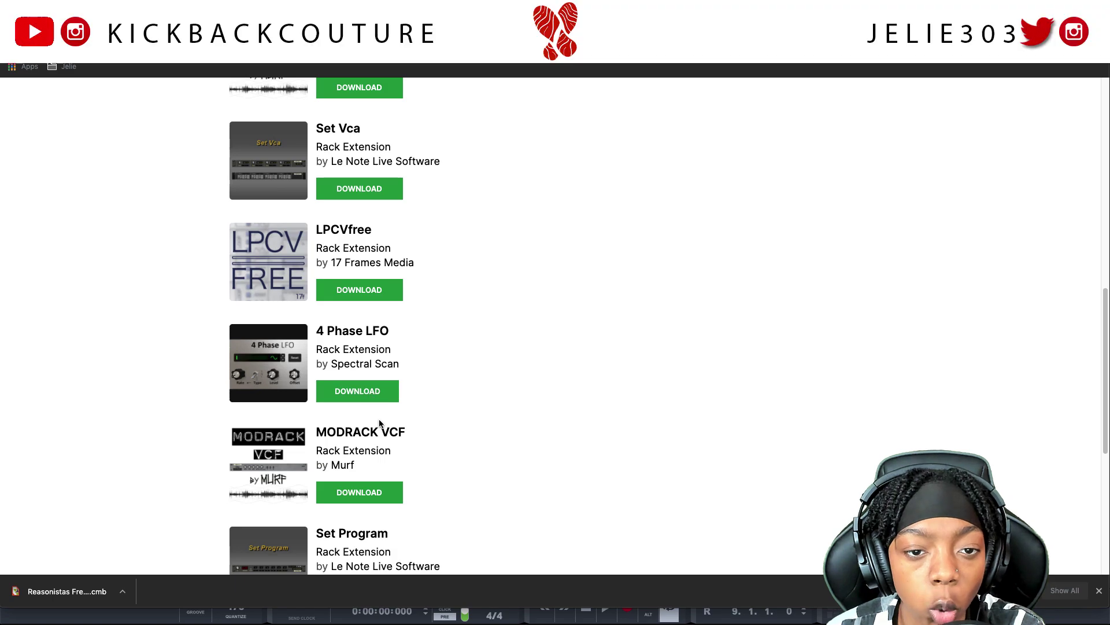
Step: Start the download of the Reference 5 rack extension, then browse the rest of the list
scroll(396, 402, "up", 4)
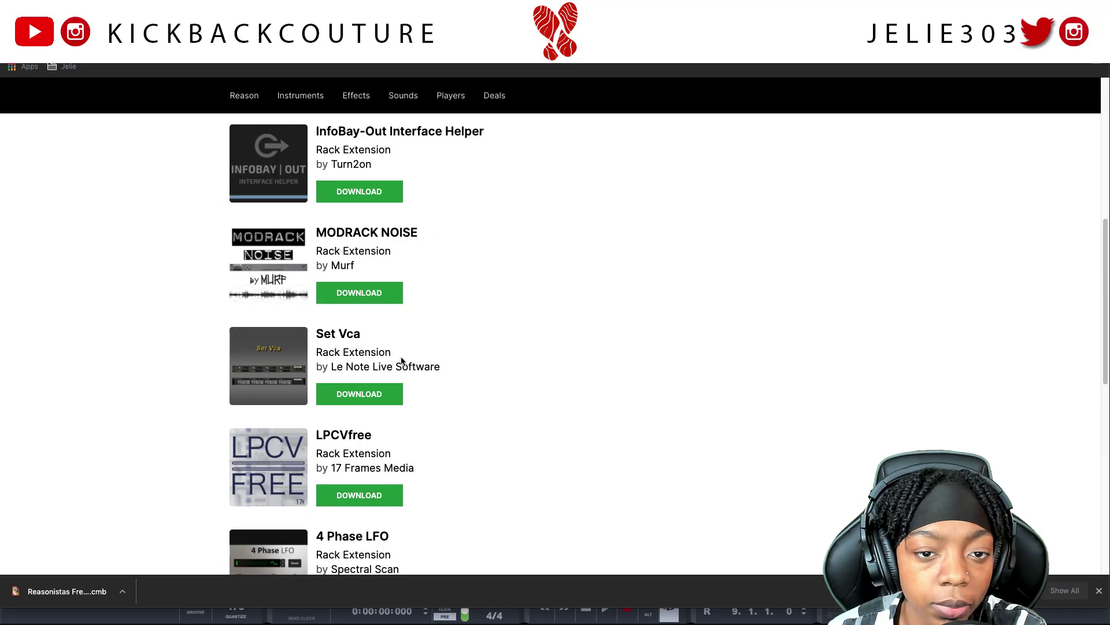
scroll(404, 345, "up", 2)
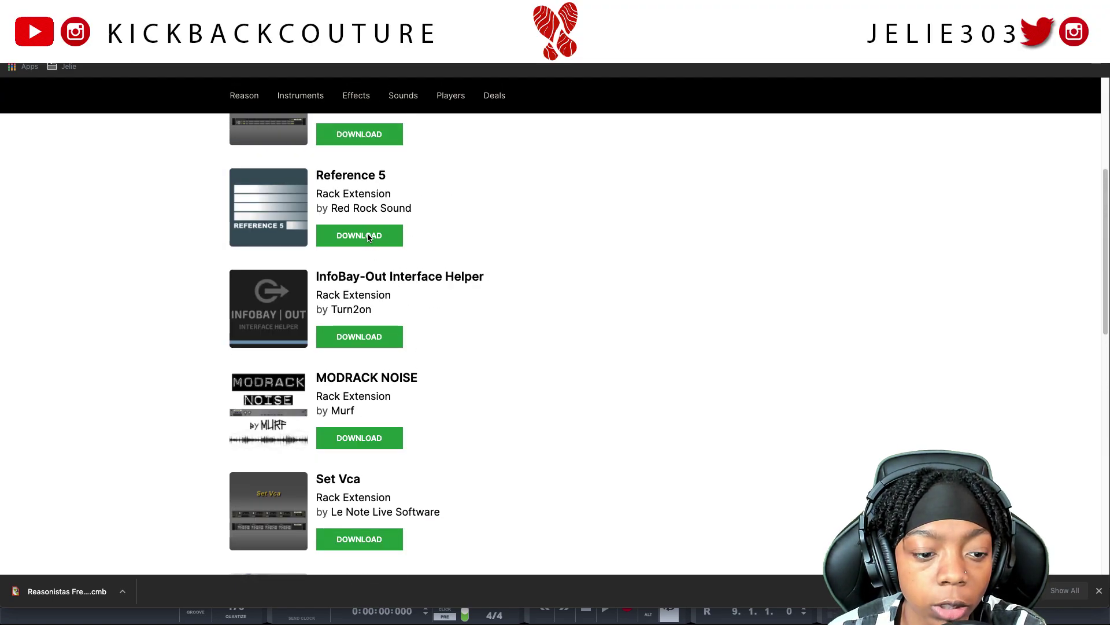
left_click(453, 236)
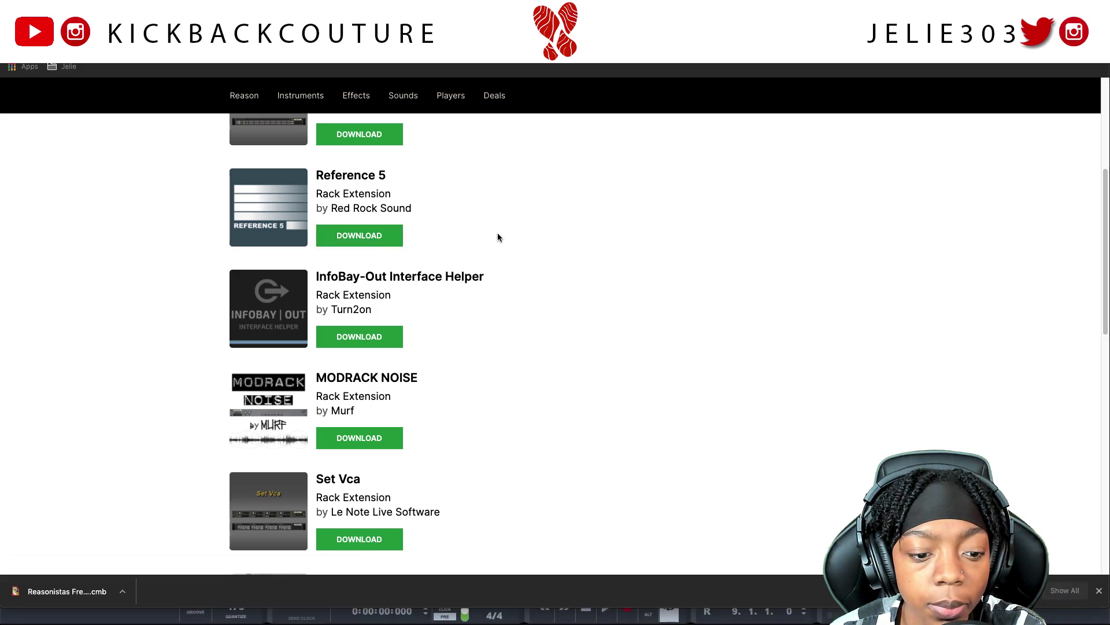
scroll(496, 241, "up", 4)
scroll(504, 300, "down", 2)
scroll(477, 313, "down", 10)
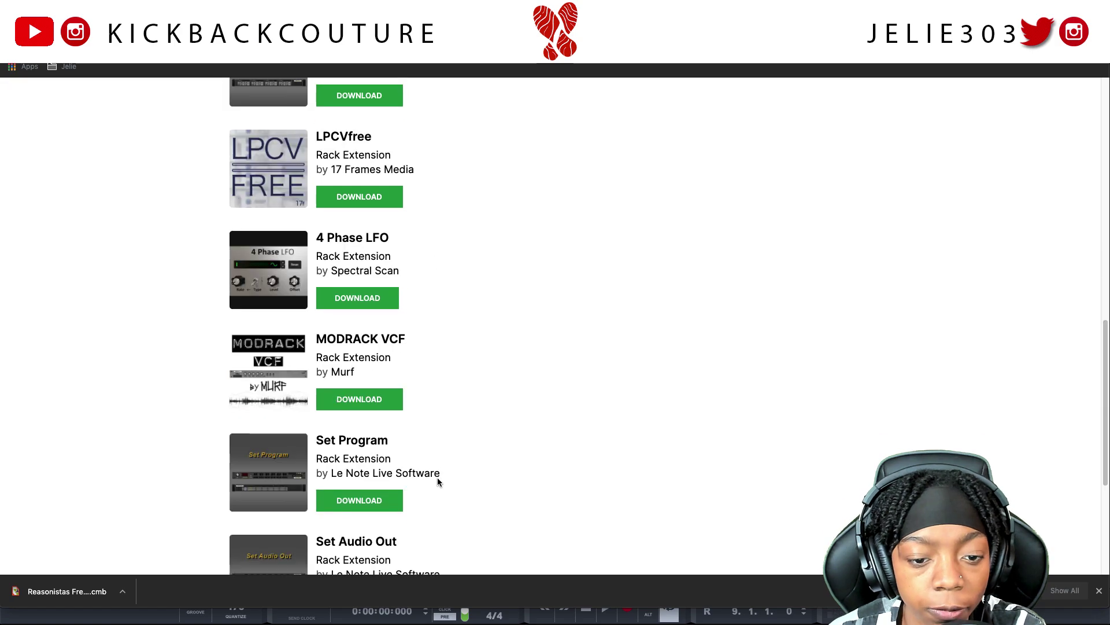
scroll(181, 311, "down", 1)
scroll(81, 289, "up", 12)
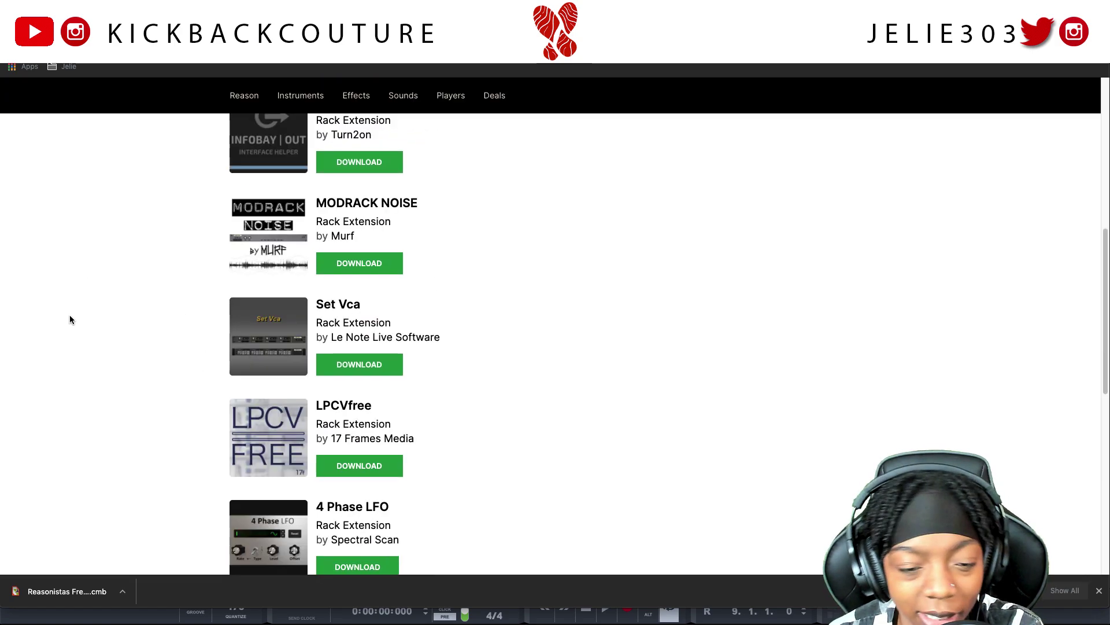
scroll(215, 165, "up", 2)
Step: Dismiss the Force Quit panel with Ignore and move the Authorizer's Rack Extensions window to the centre
key("alt+super+Escape")
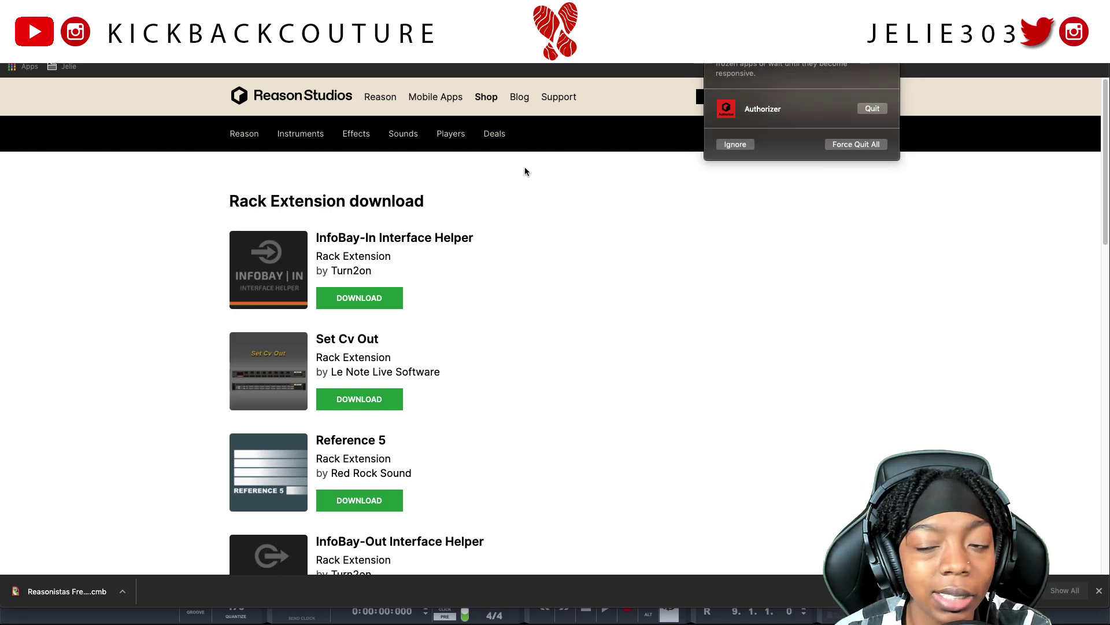
left_click(735, 145)
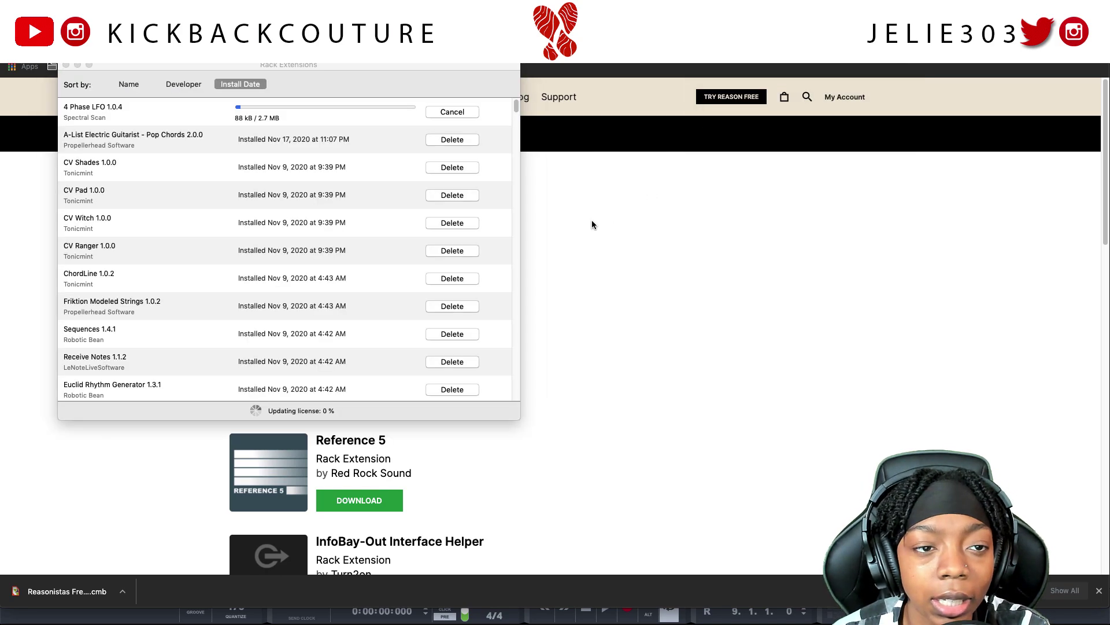
left_click_drag(331, 69, 629, 189)
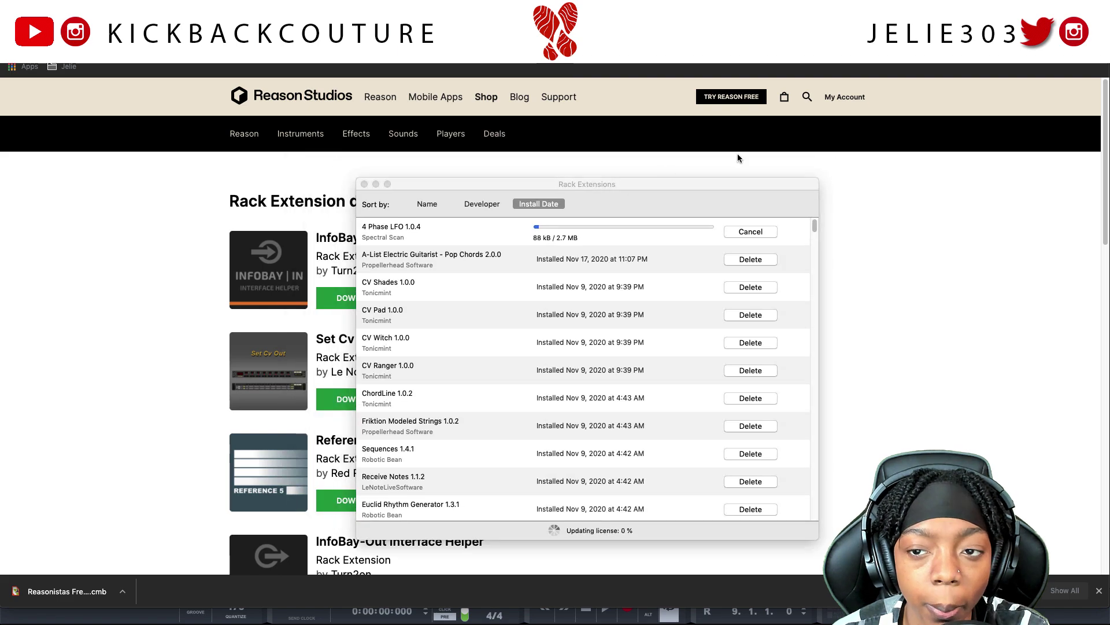